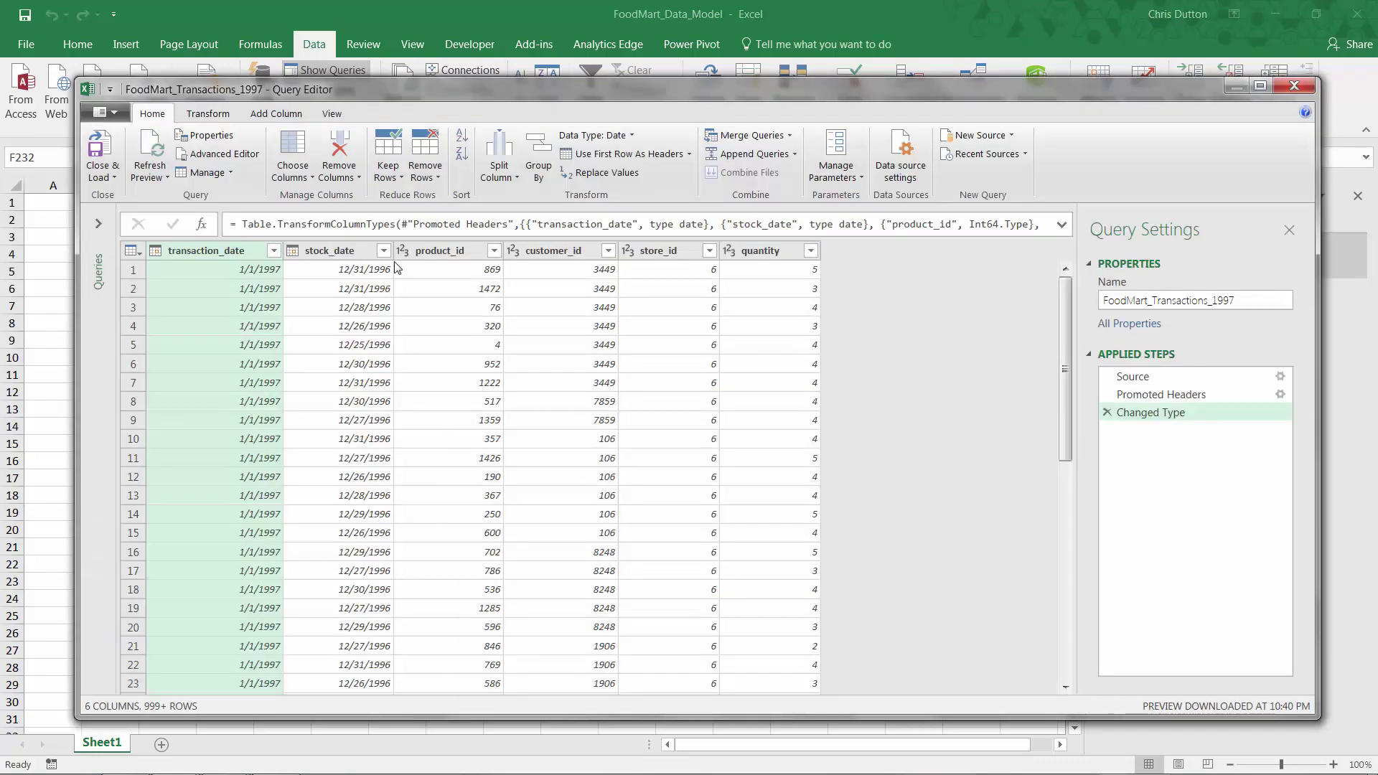
Add an index column starting from 1 to the transactions query and set its data type to Whole Number.
click(261, 117)
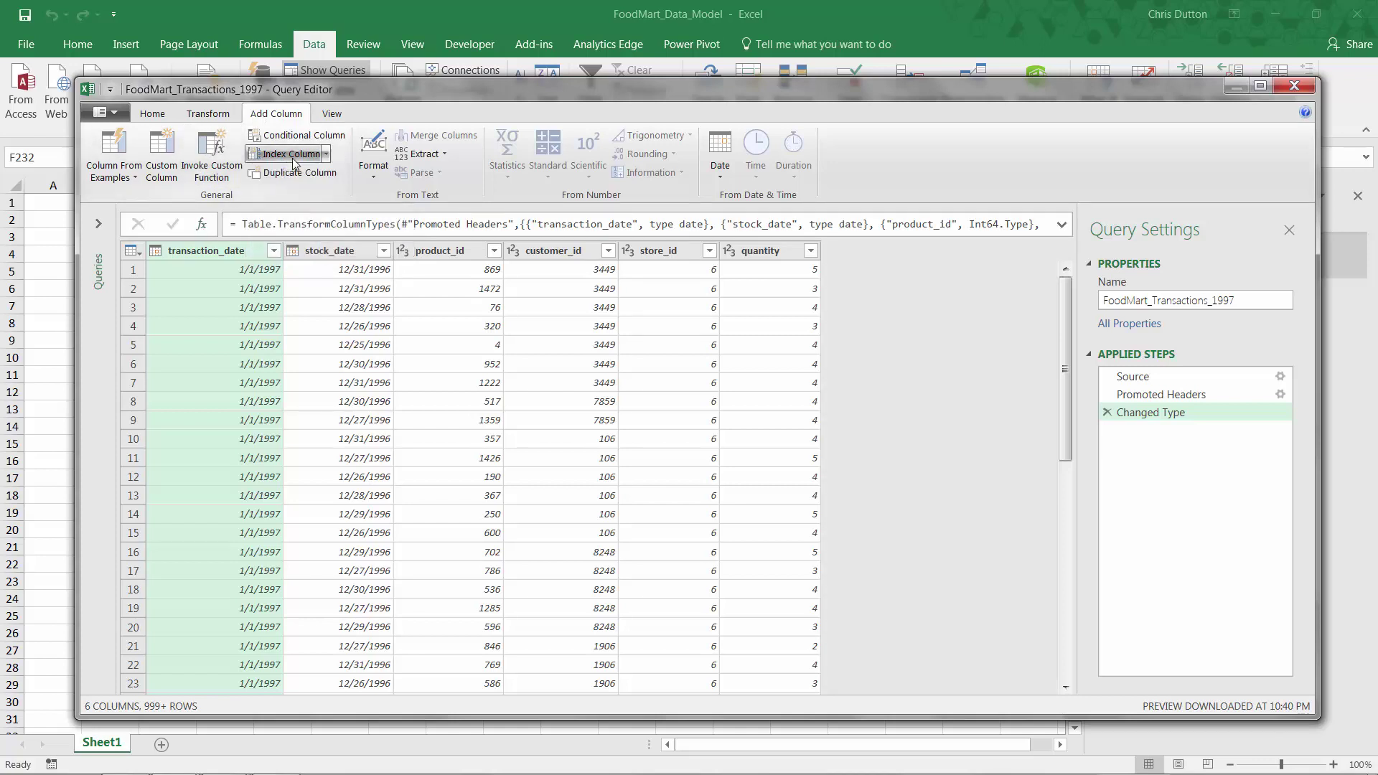
click(324, 156)
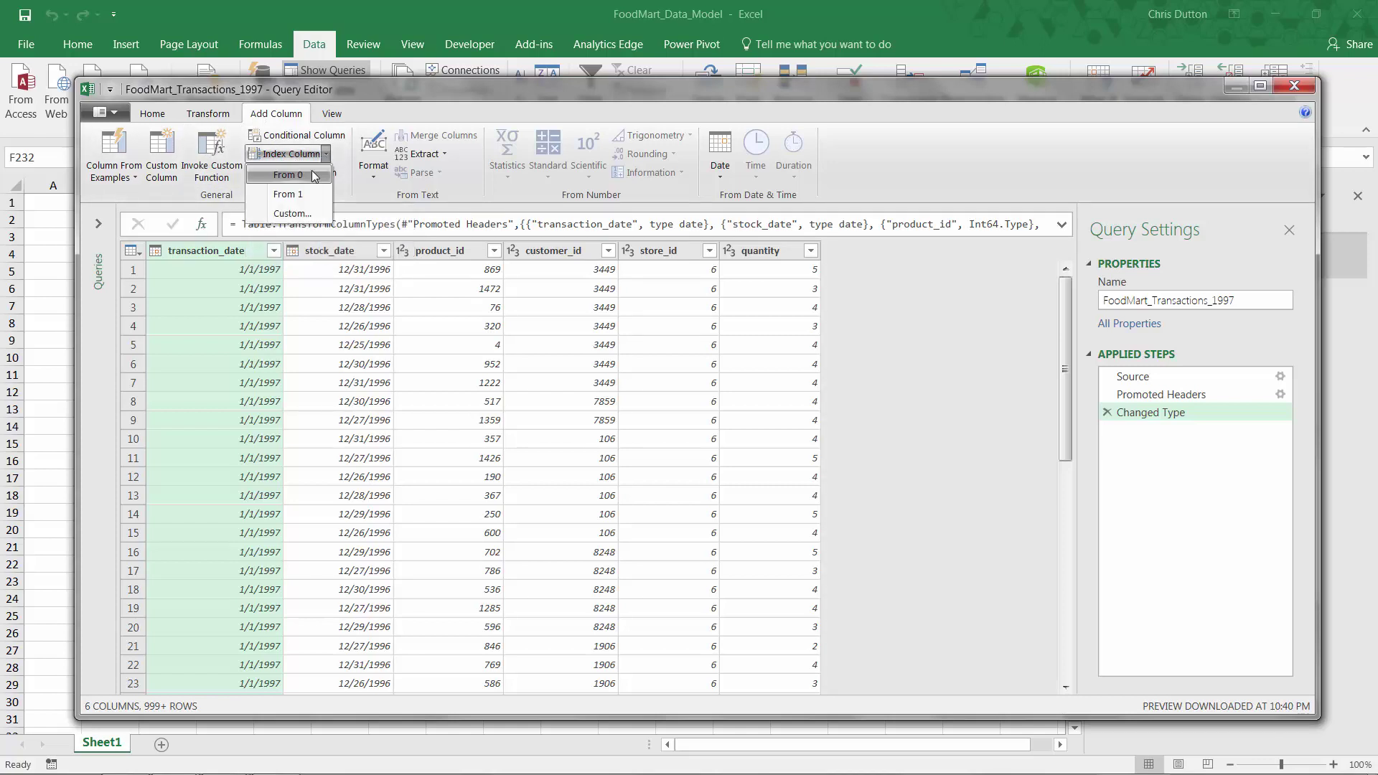
click(289, 194)
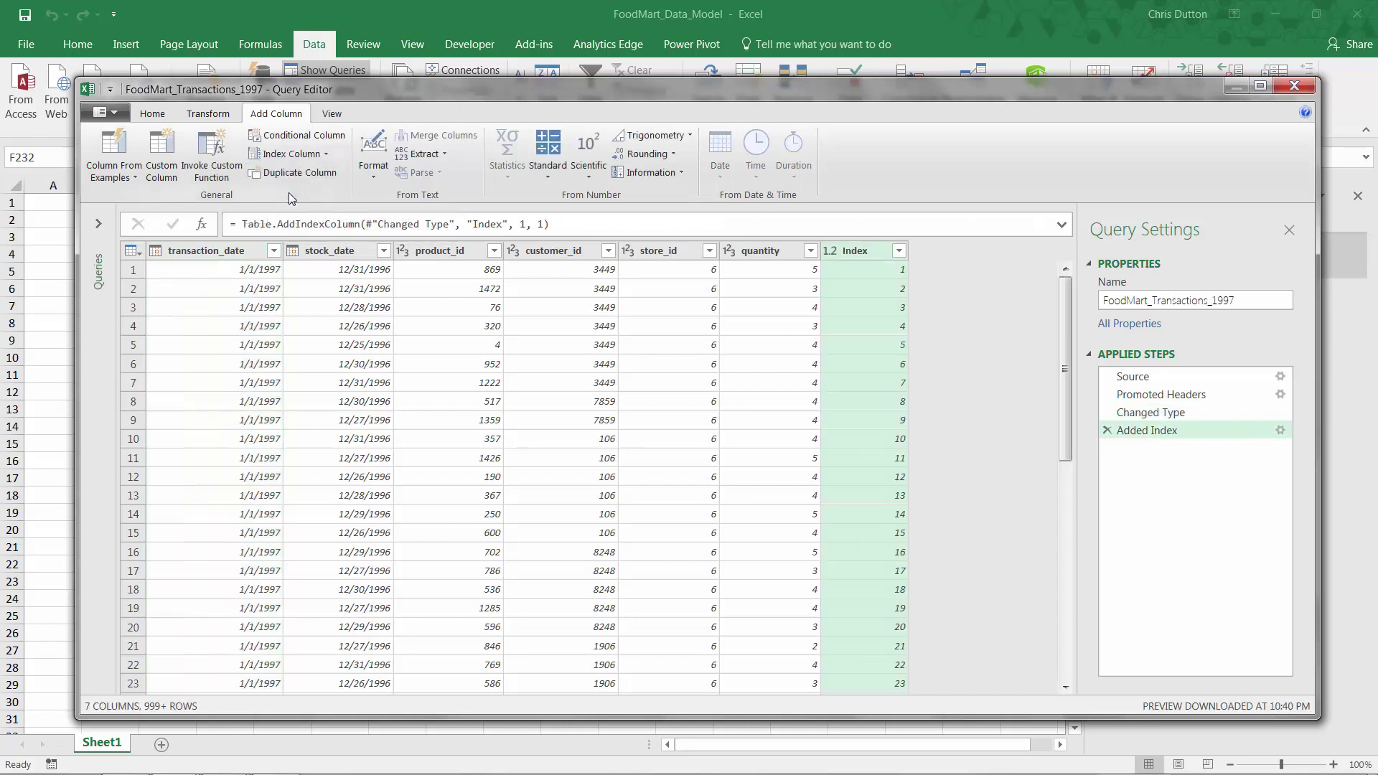
click(829, 251)
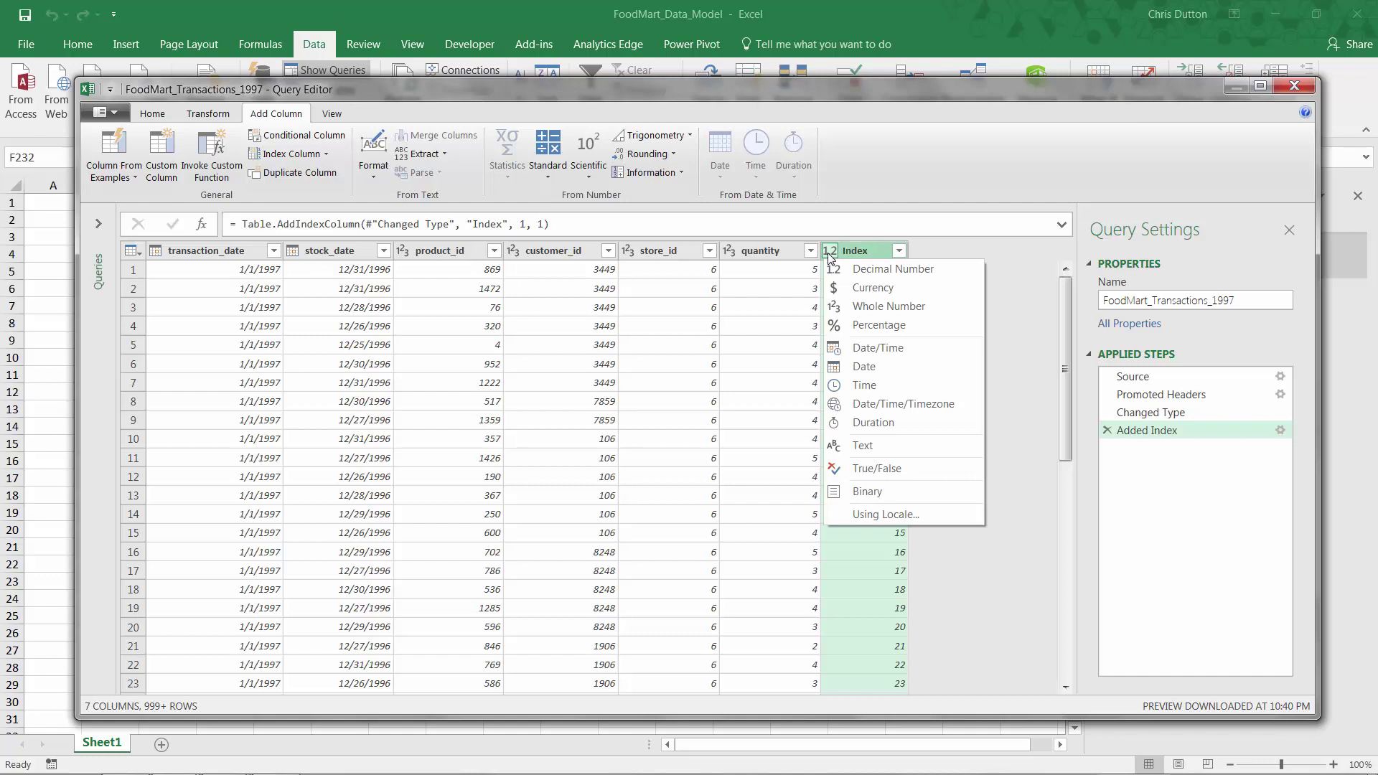
click(867, 306)
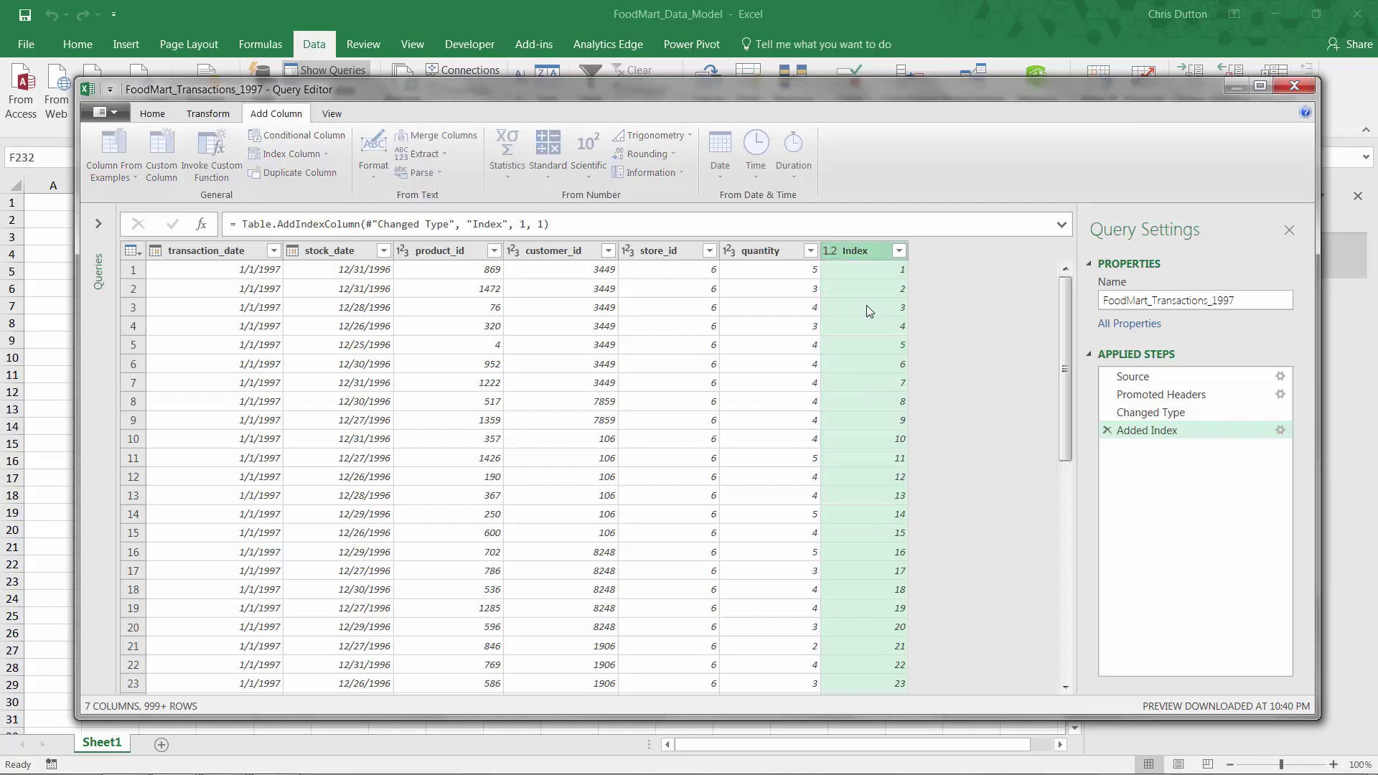
Rename the index column as transaction_id and move it in front of the transaction_date column.
double_click(859, 251)
text(transactio)
text(n_id)
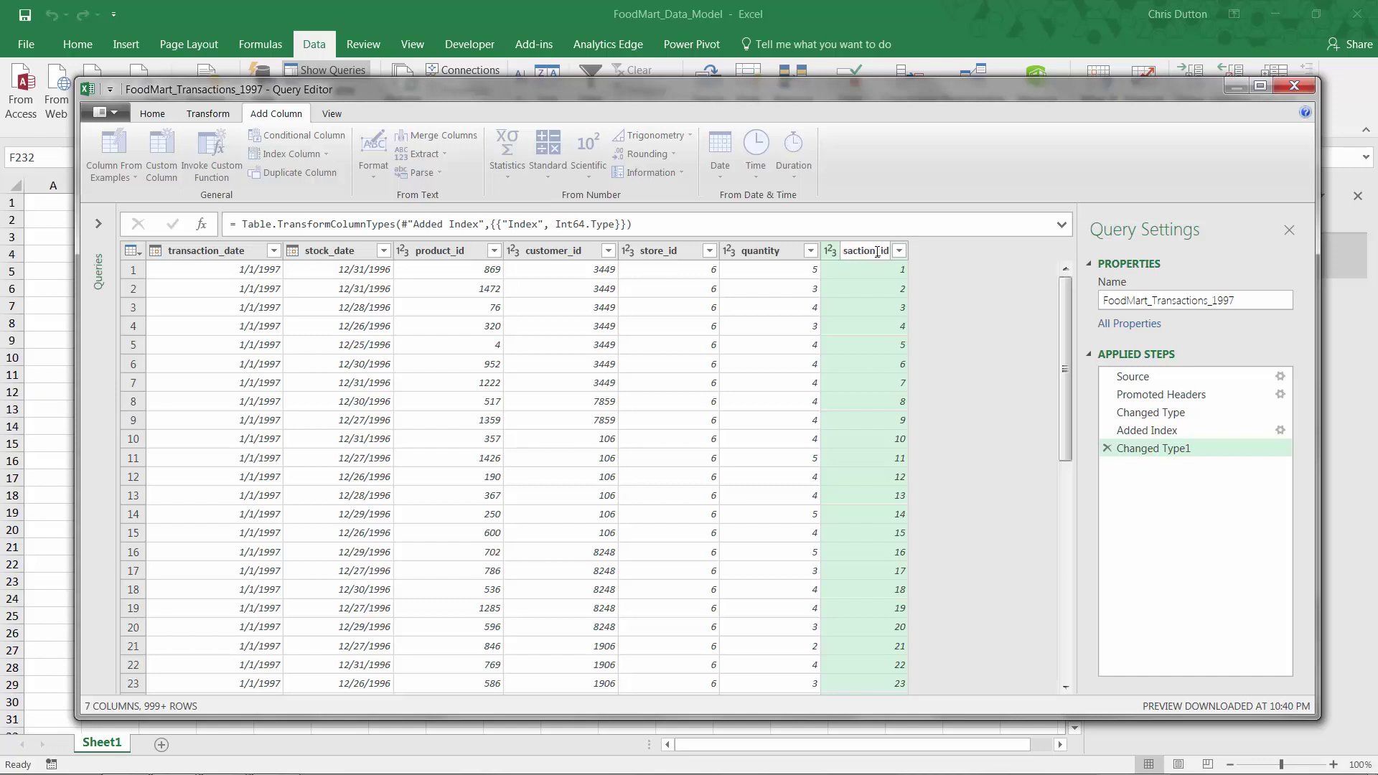
key(Return)
drag(892, 250, 239, 253)
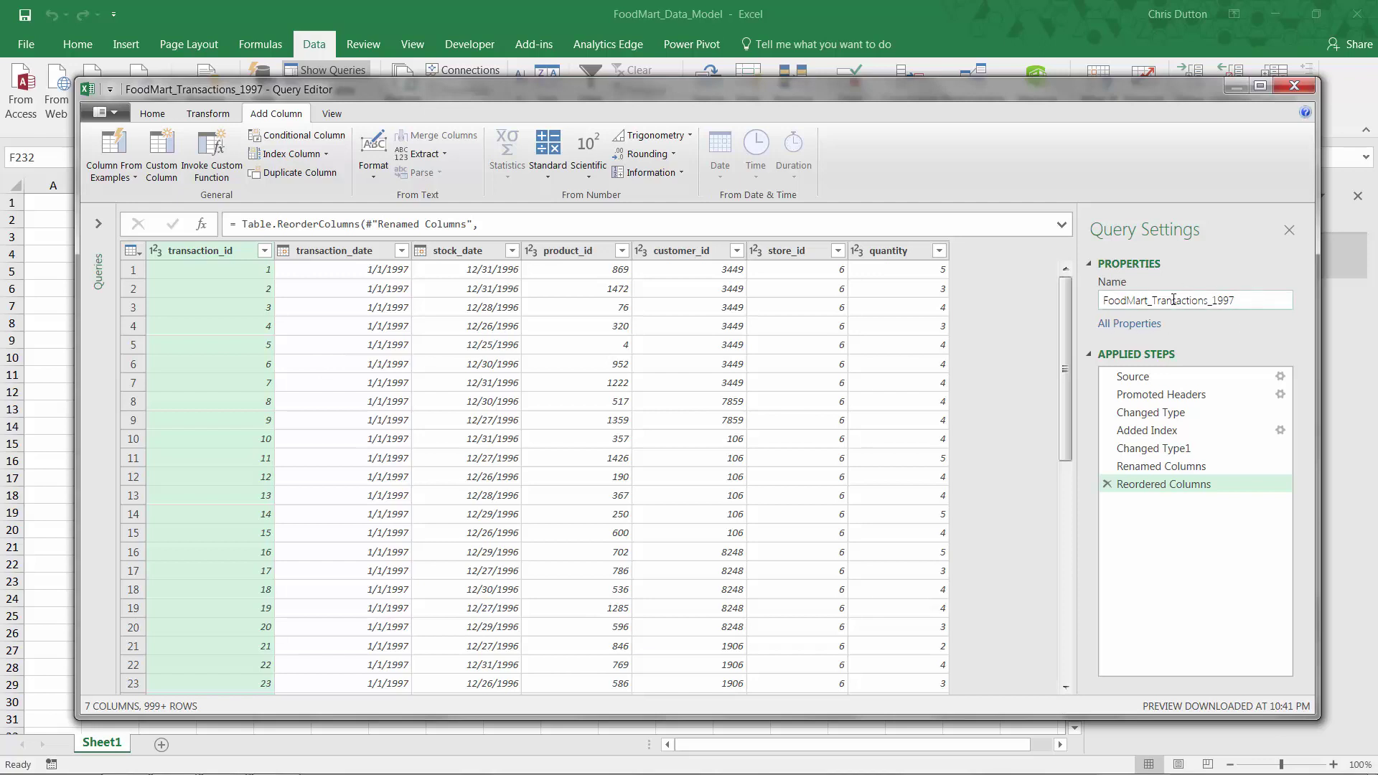
Shorten the query name to Transactions_1997 by removing the FoodMart_ prefix.
drag(1152, 299, 1091, 303)
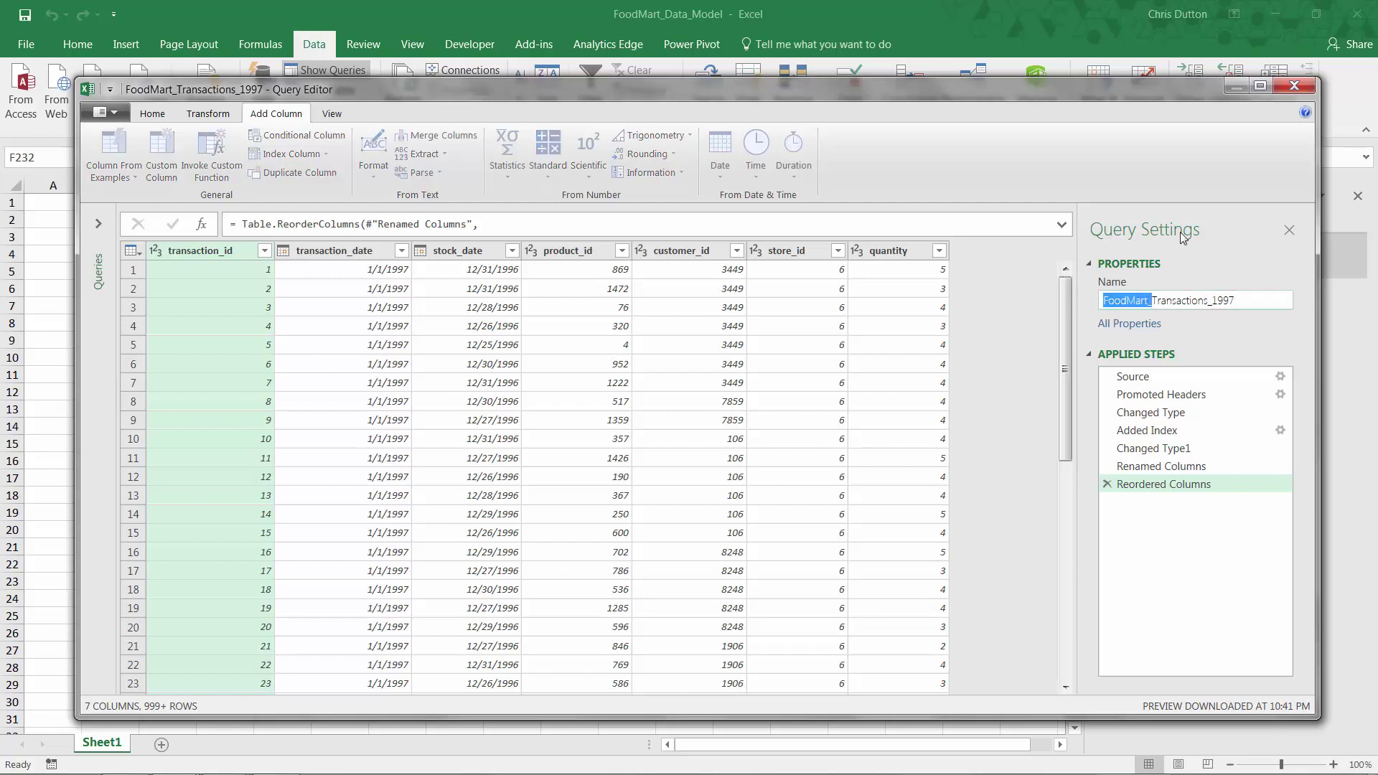
key(BackSpace)
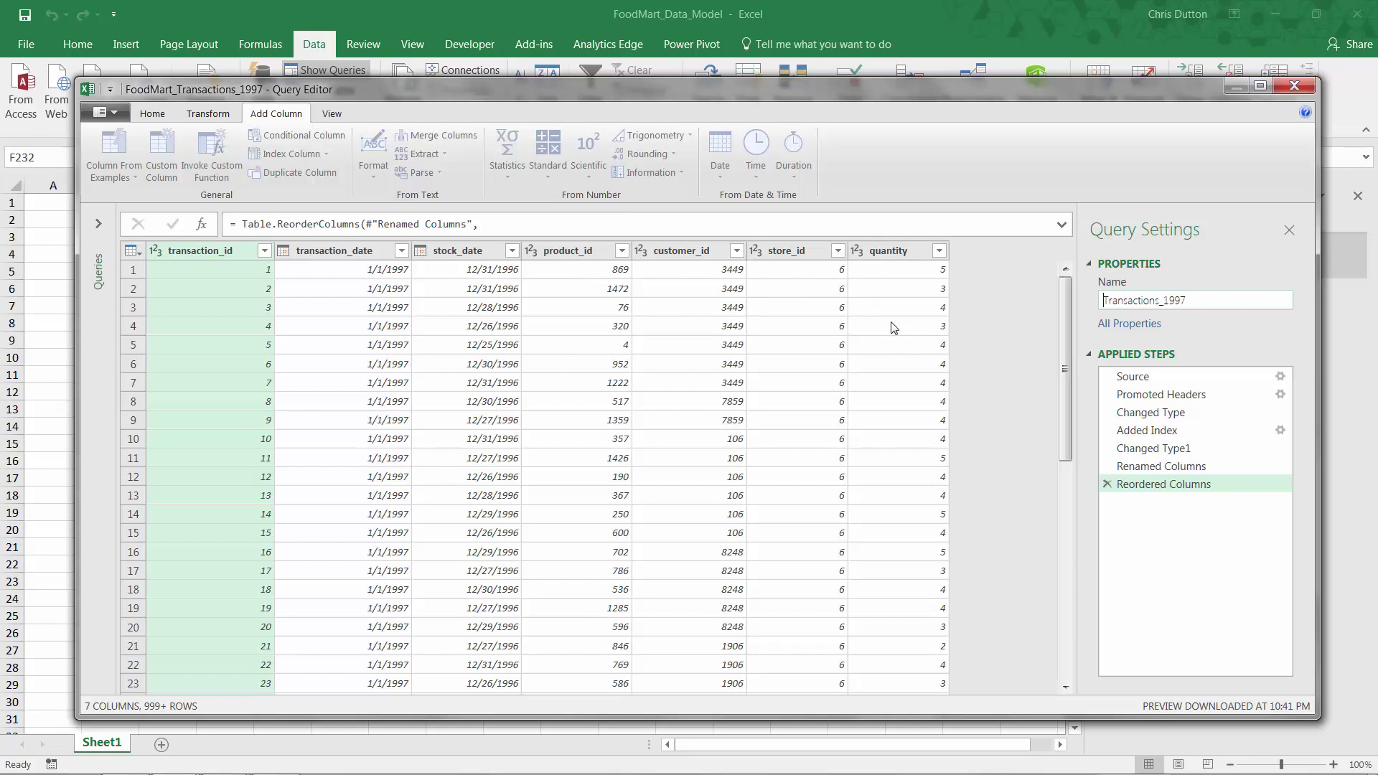
click(881, 251)
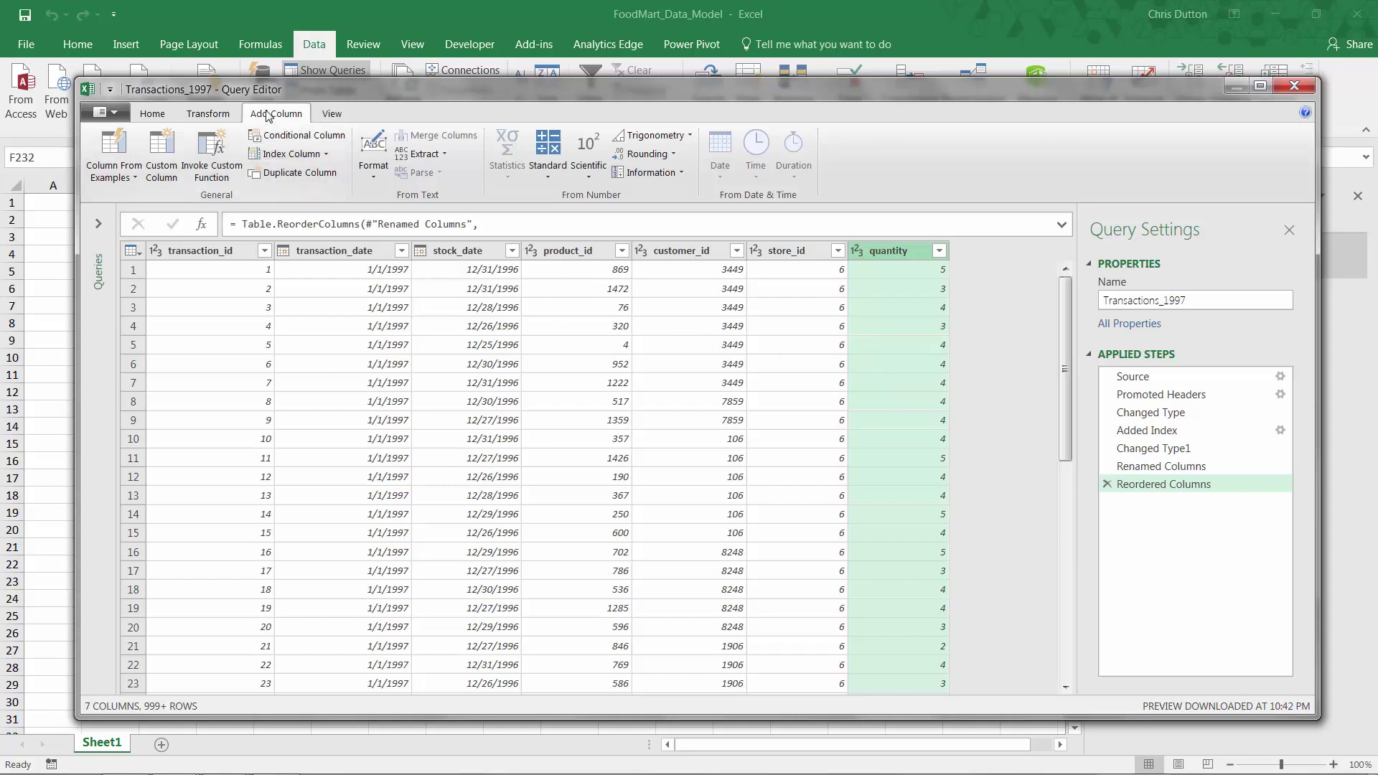
Start a new conditional column and name it order_size.
click(300, 141)
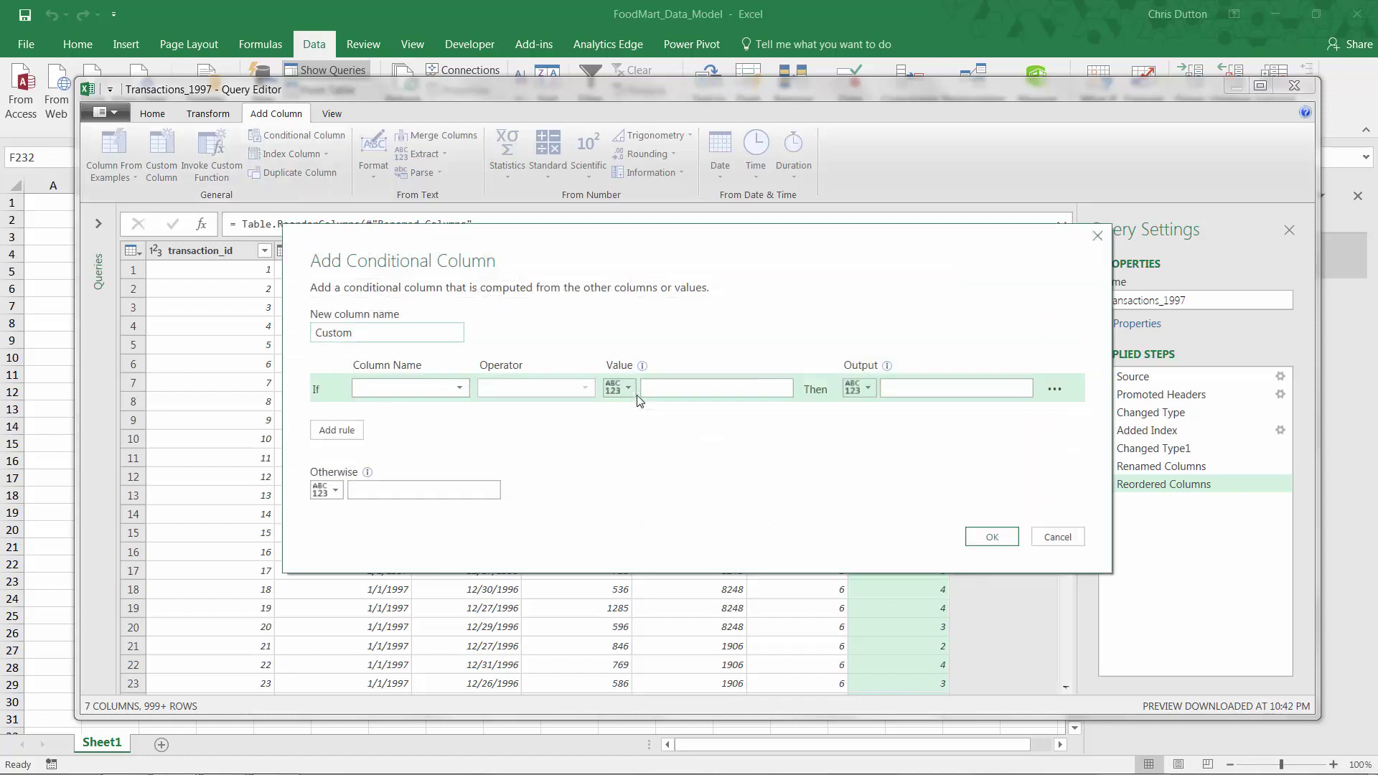
double_click(393, 333)
text(order_size)
Define the first rule so that a quantity greater than 5 outputs Large.
click(460, 389)
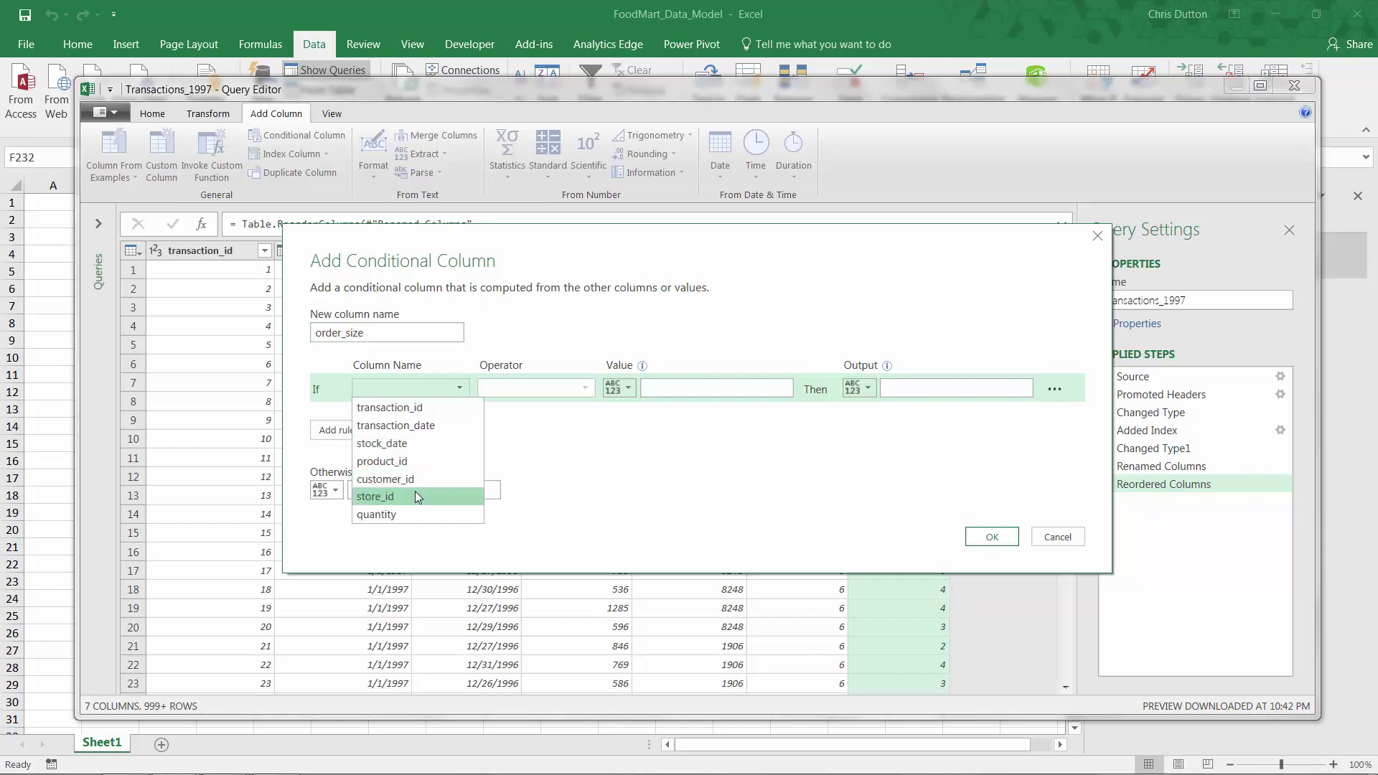
click(408, 513)
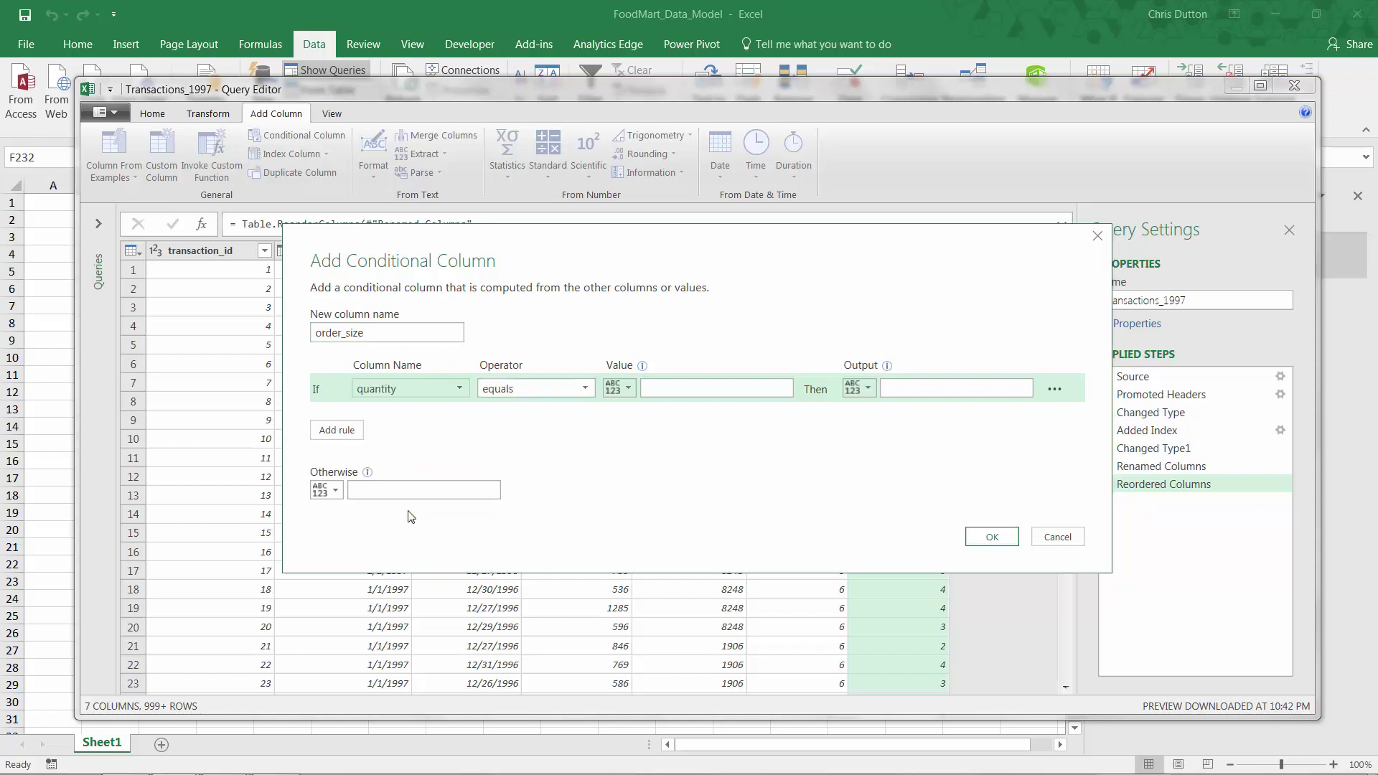
click(585, 388)
click(516, 443)
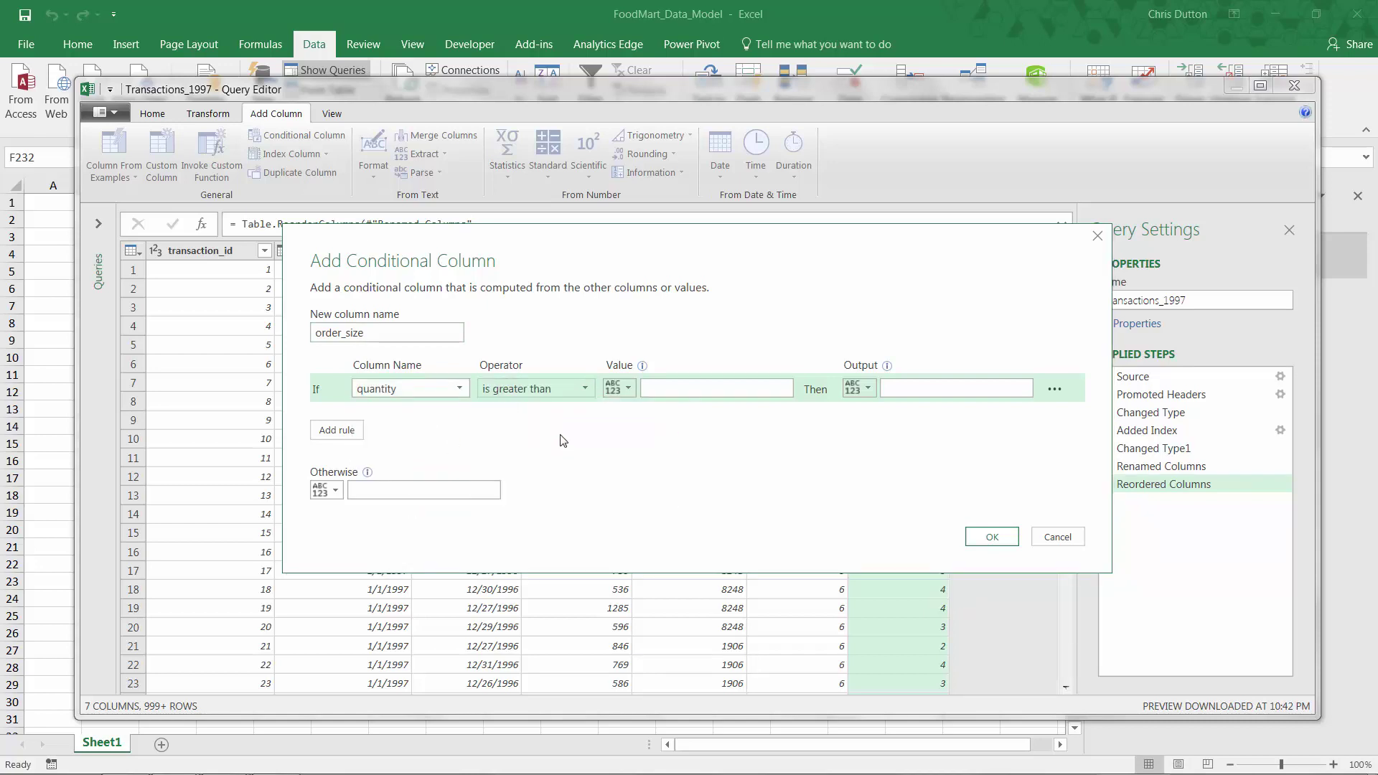
click(673, 392)
text(5)
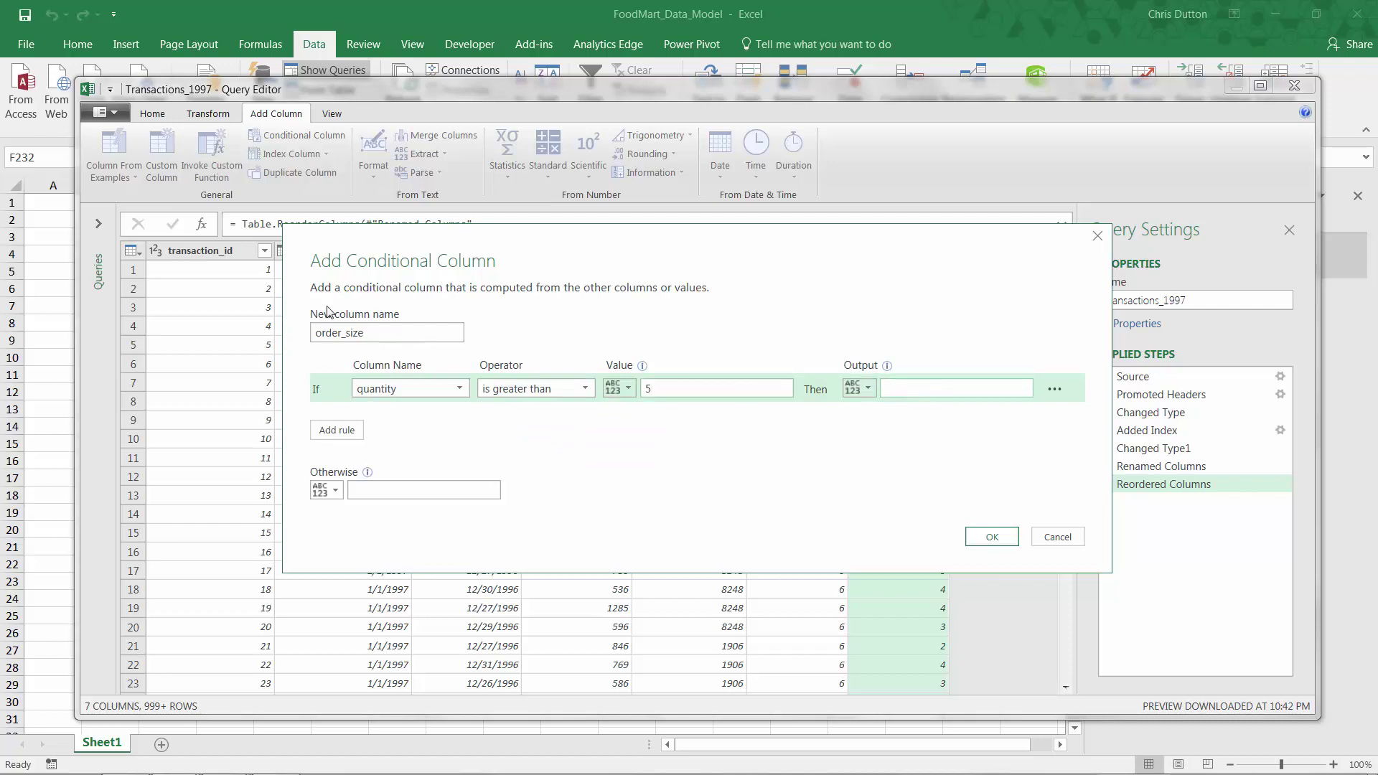
click(966, 396)
text(Large)
Add a second rule so that a quantity greater than or equal to 2 outputs Medium.
click(333, 432)
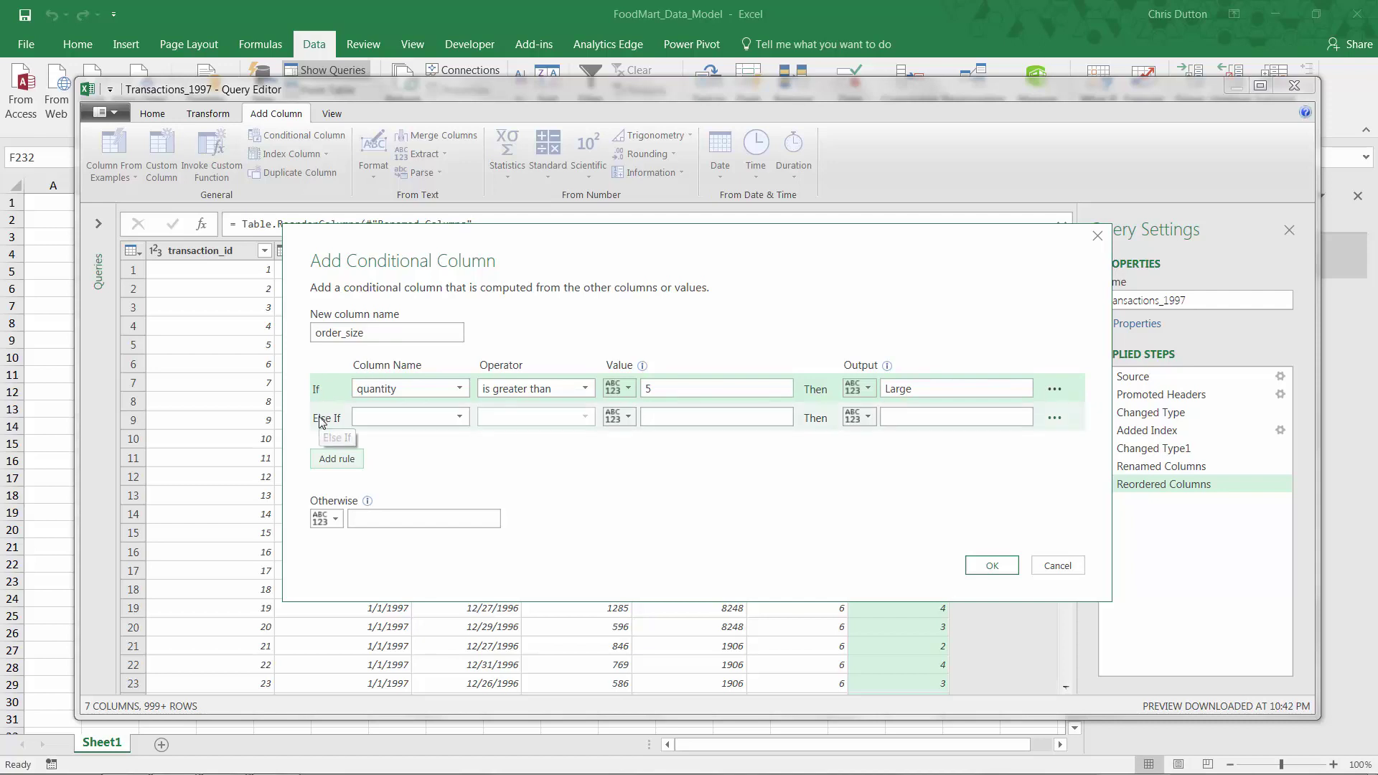
click(459, 417)
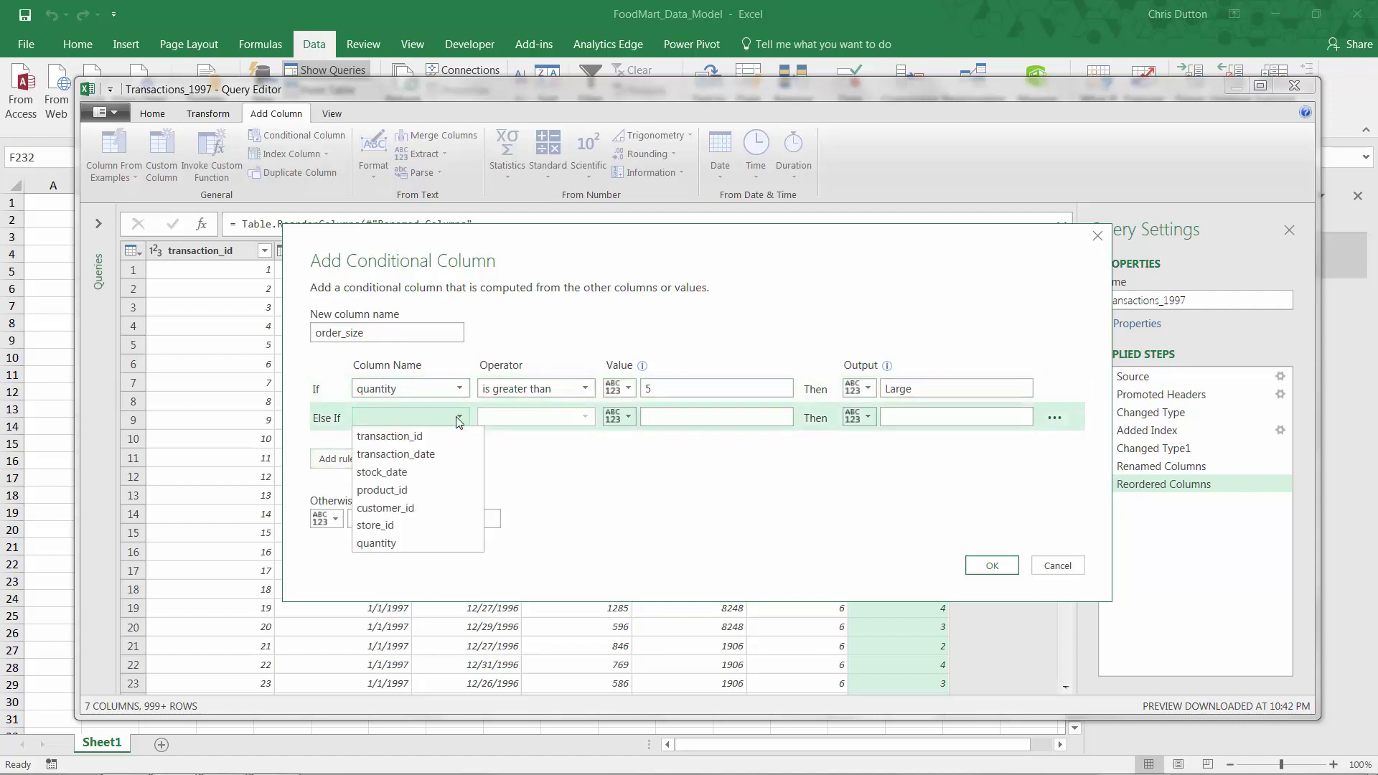
click(393, 544)
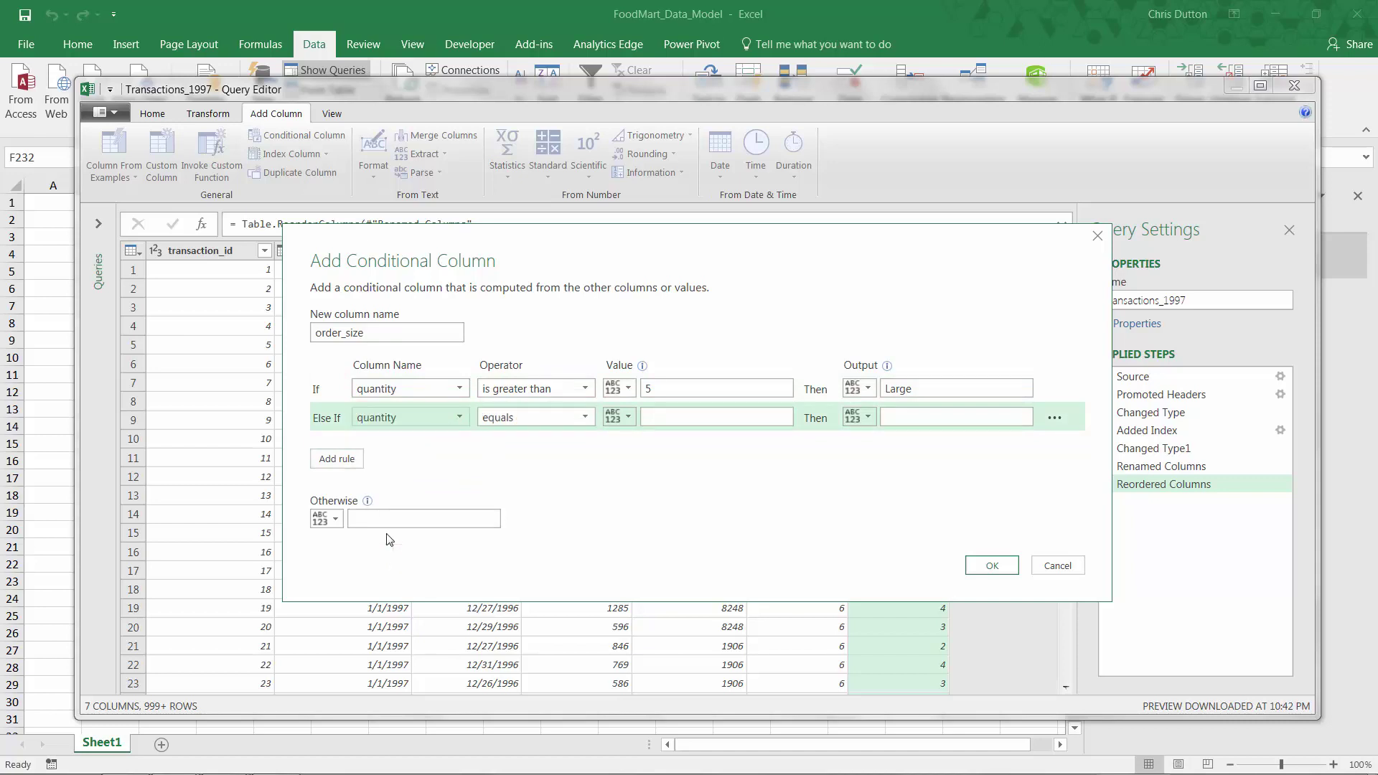
click(584, 418)
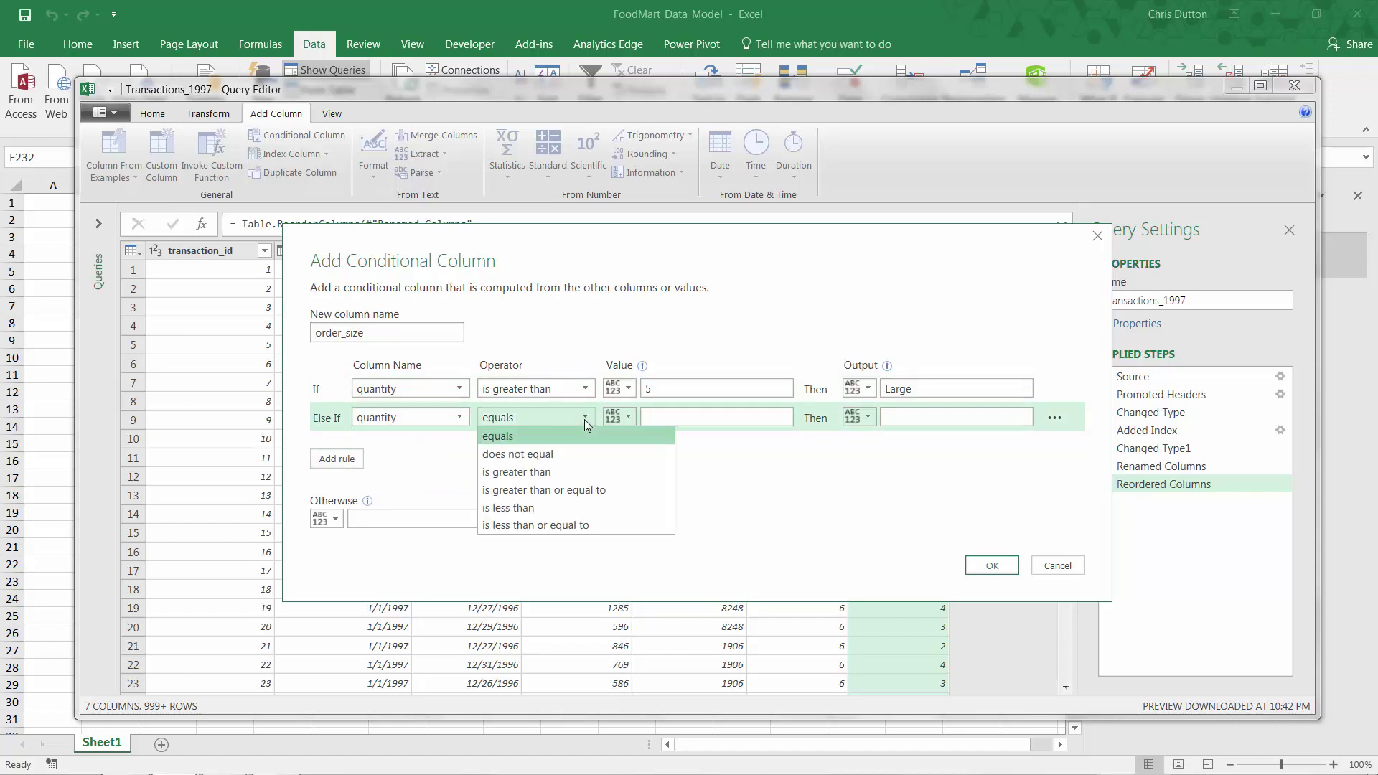
click(563, 490)
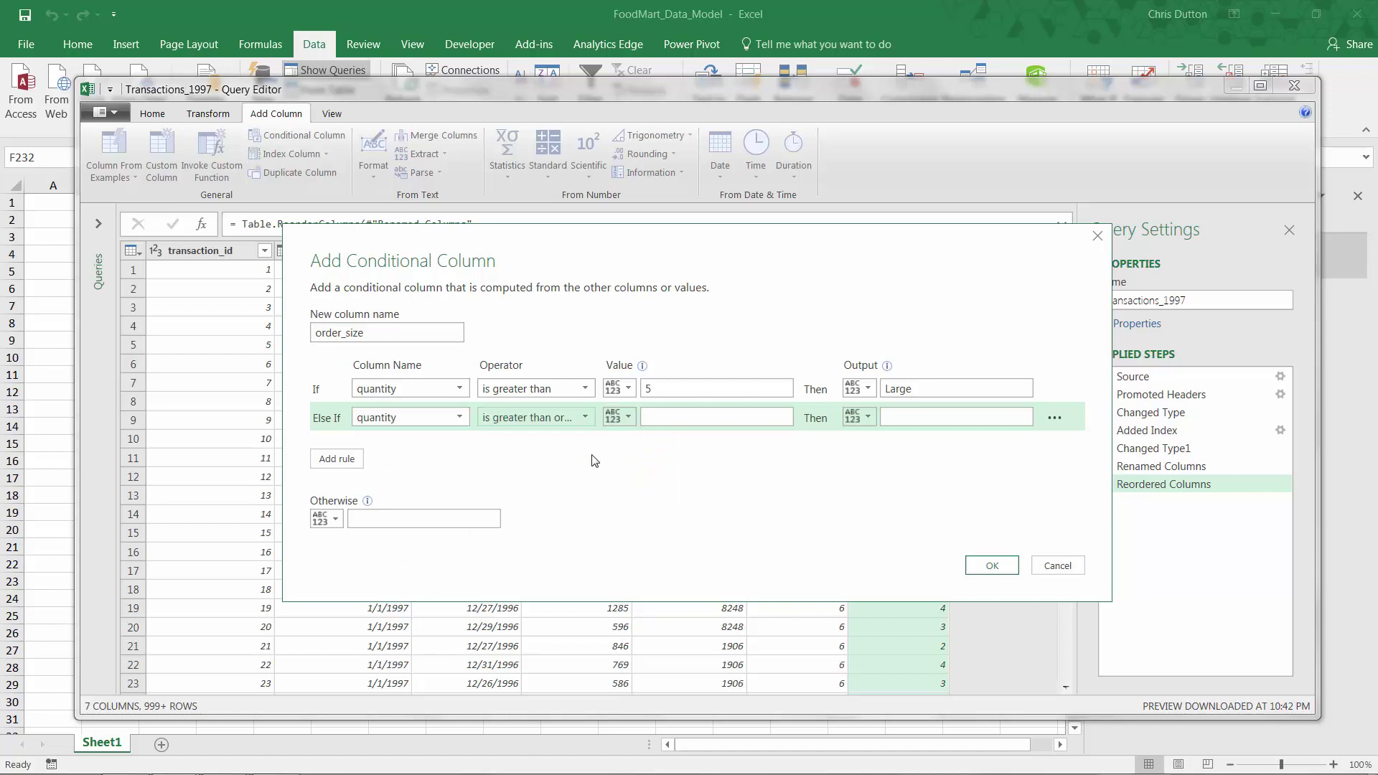
click(656, 419)
text(2)
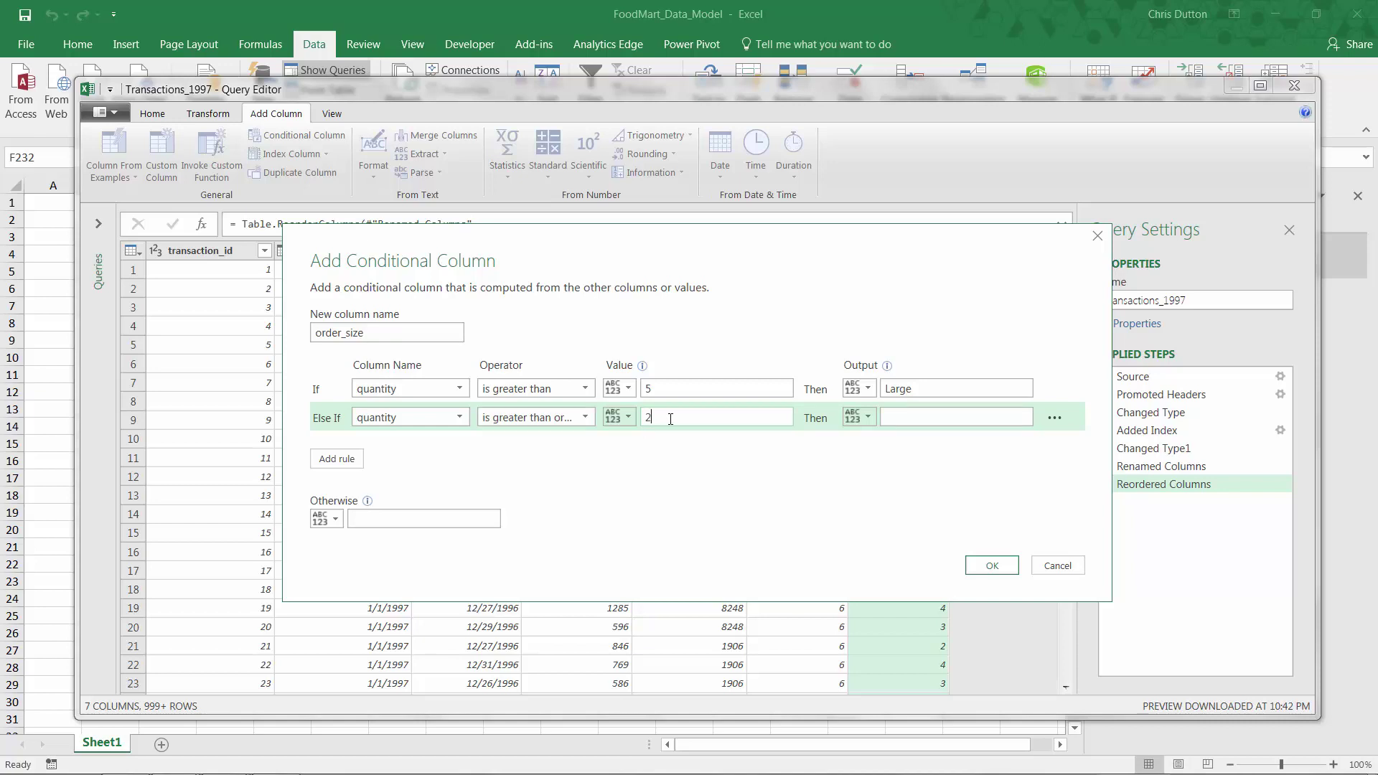
click(903, 416)
text(Medium)
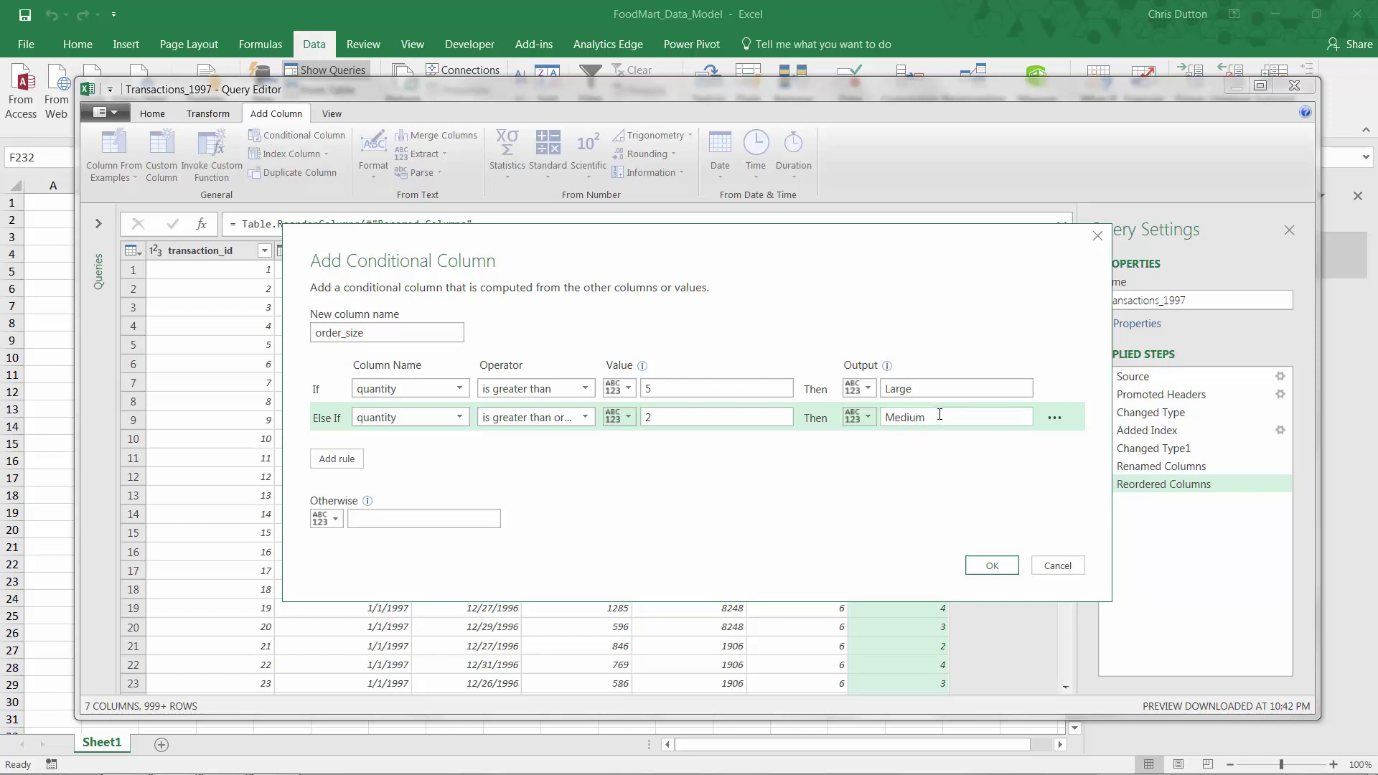
Add a third rule so that a quantity equal to 1 outputs Small.
click(337, 459)
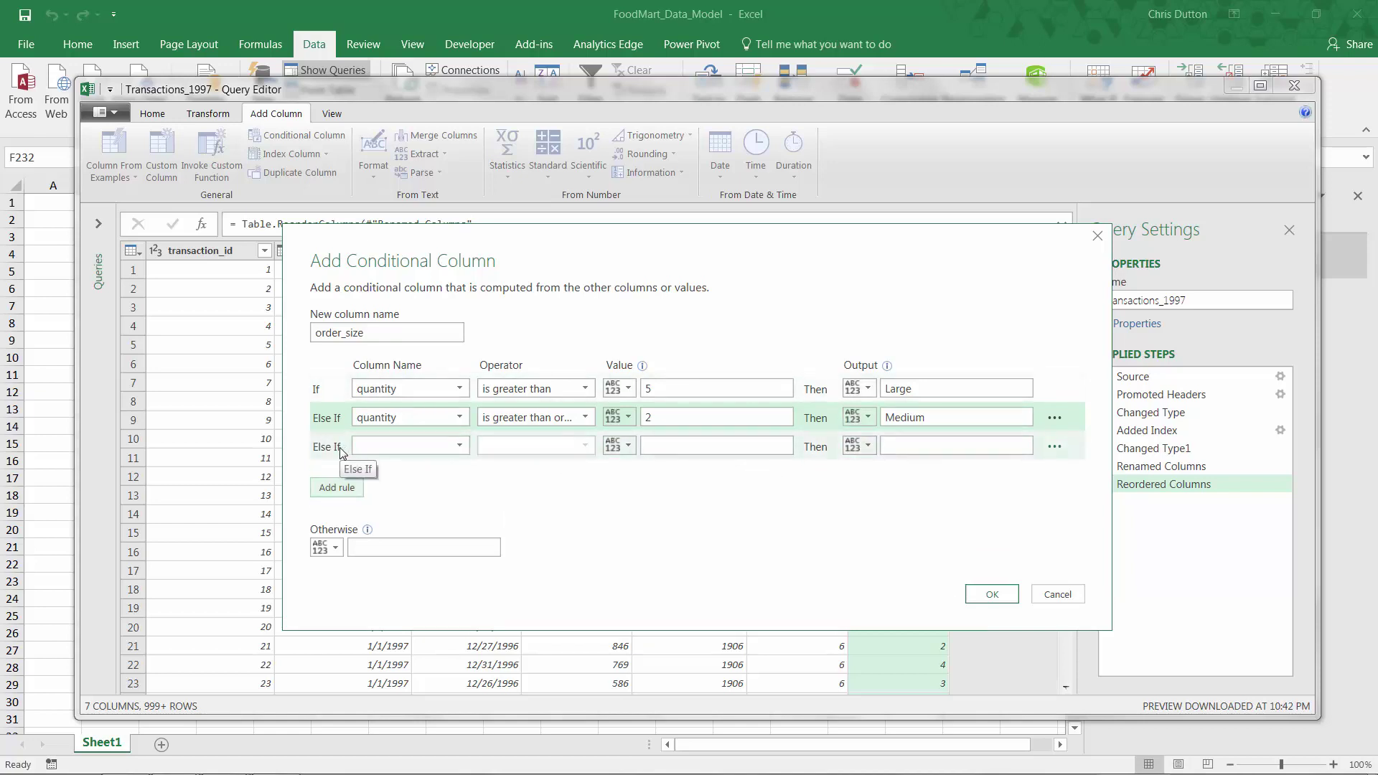
click(459, 446)
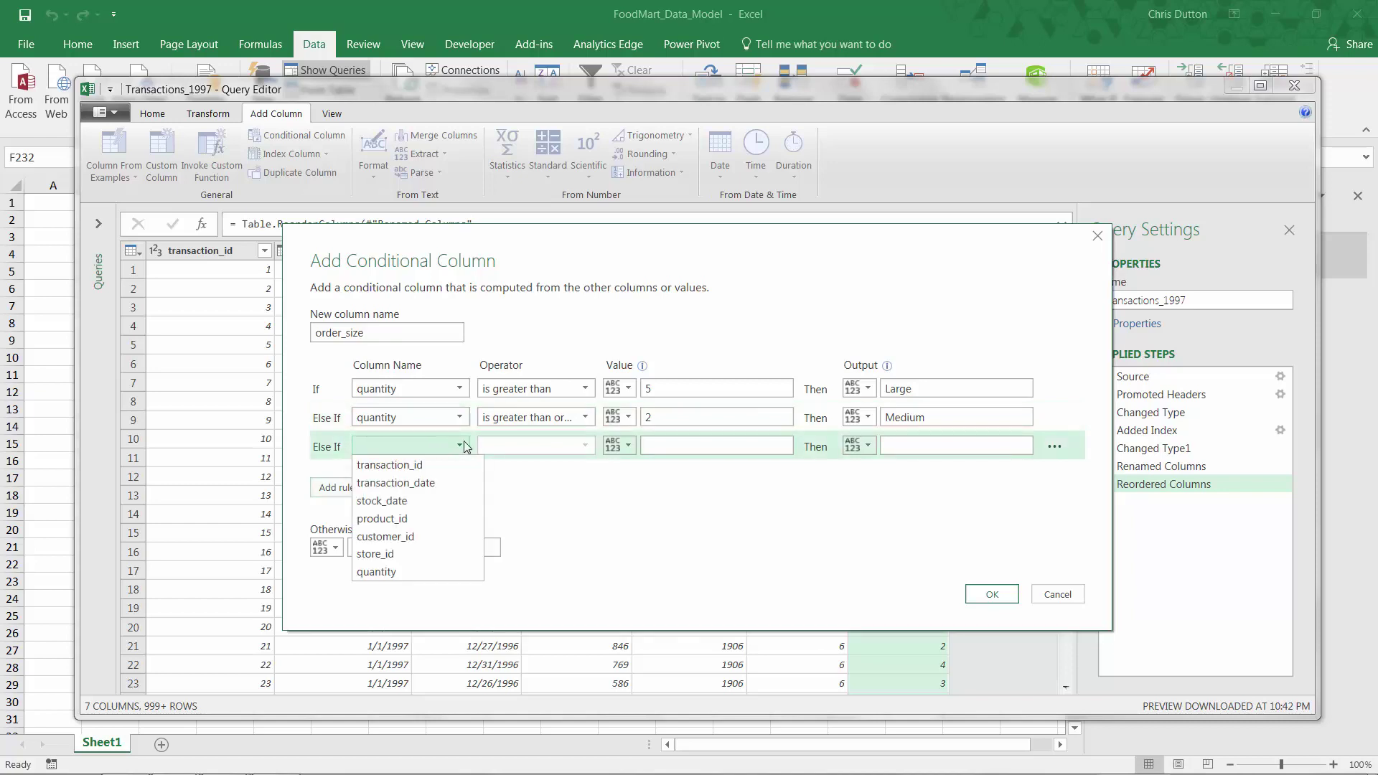
click(386, 572)
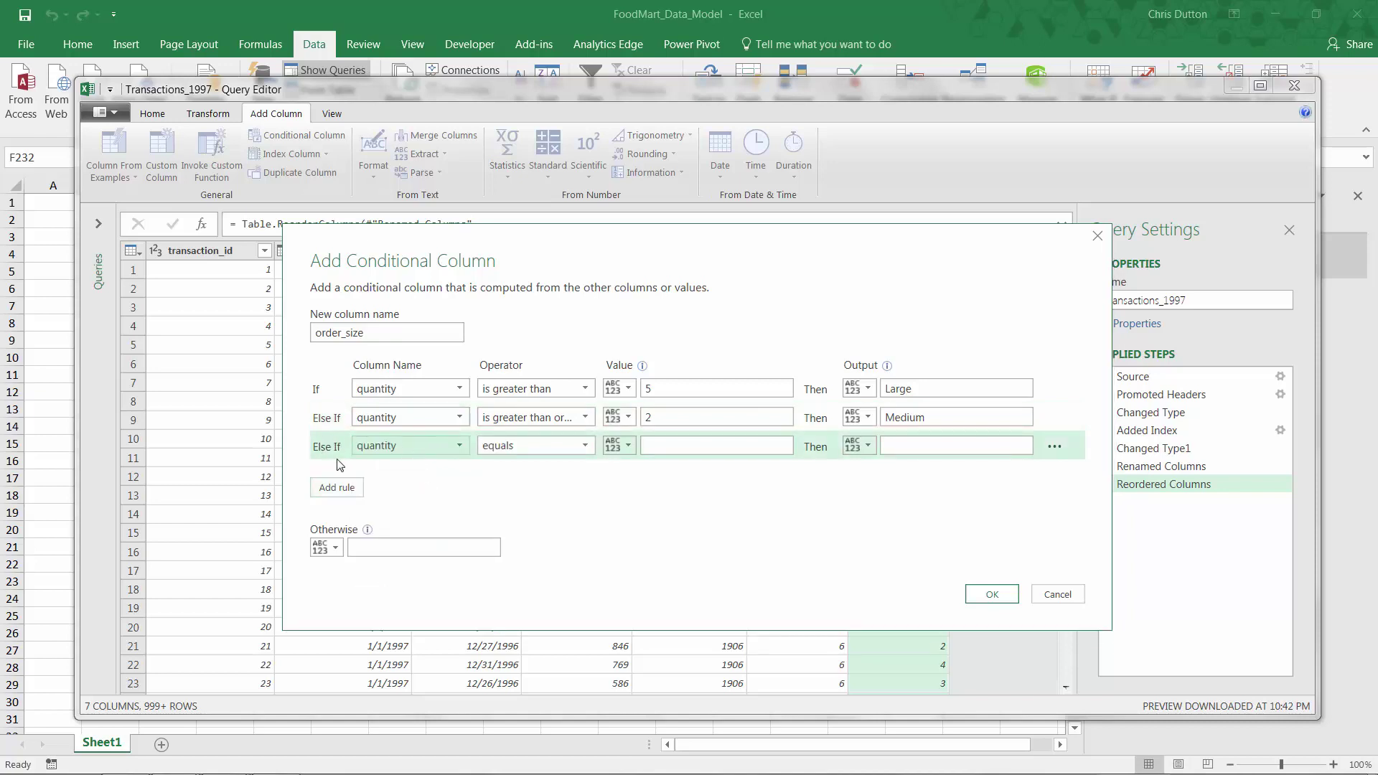
click(668, 451)
text(1)
click(911, 442)
text(Small)
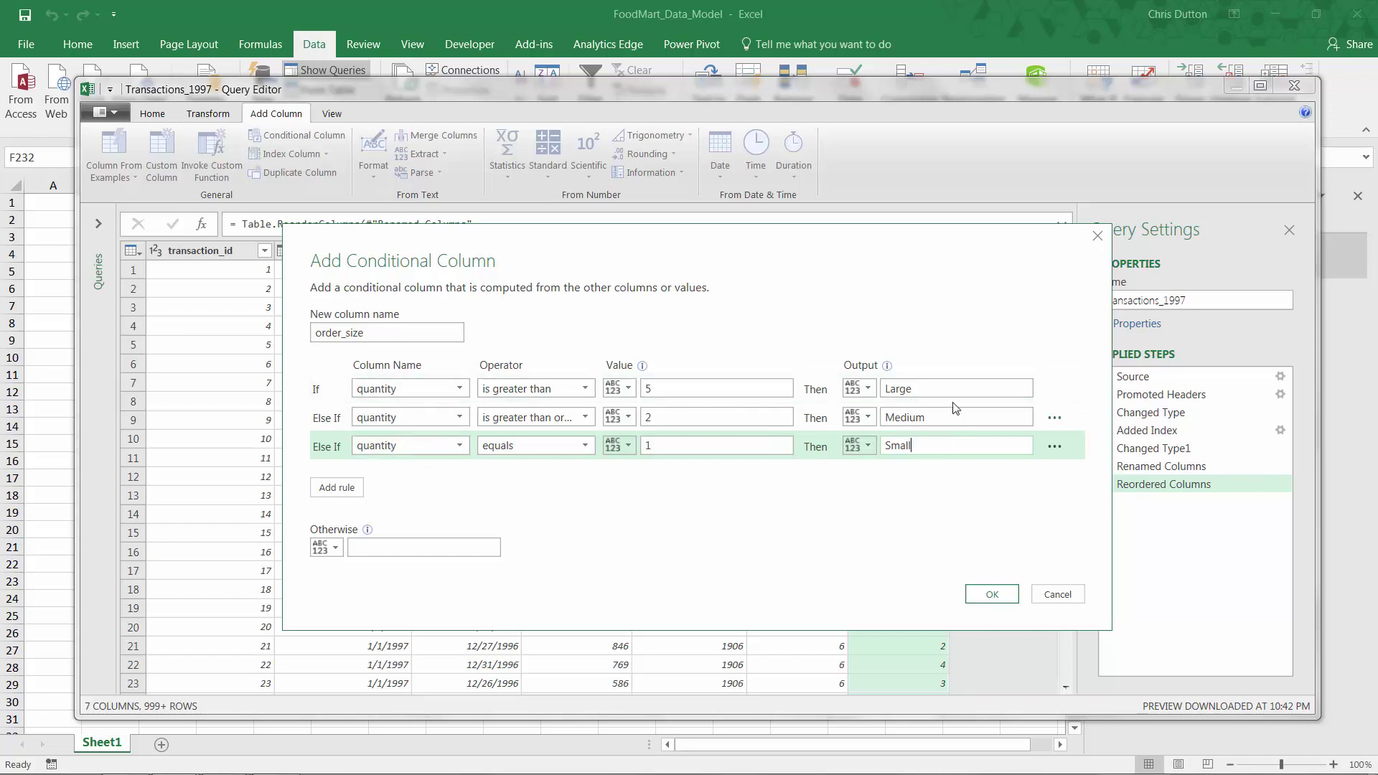
Set the fallback output to Other and create the conditional column.
click(402, 547)
text(Other)
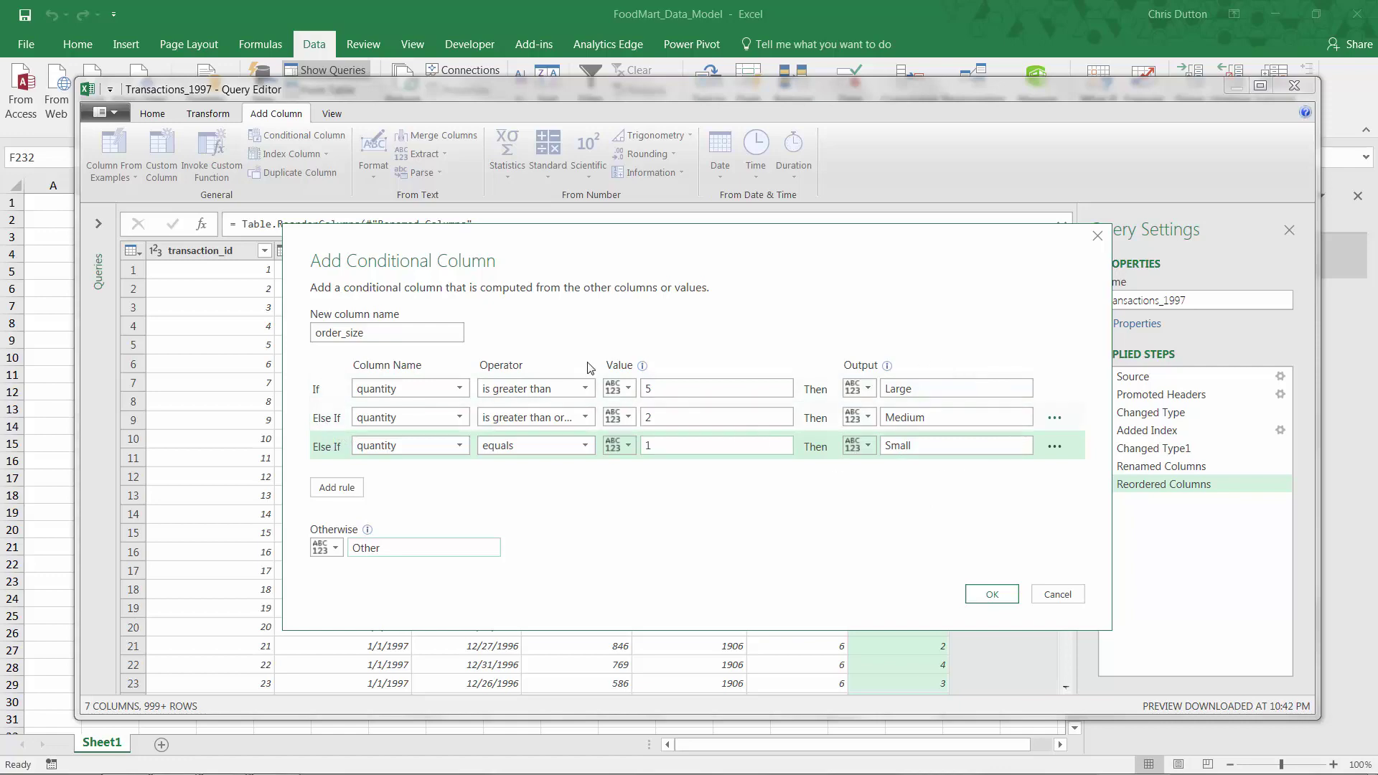
click(991, 594)
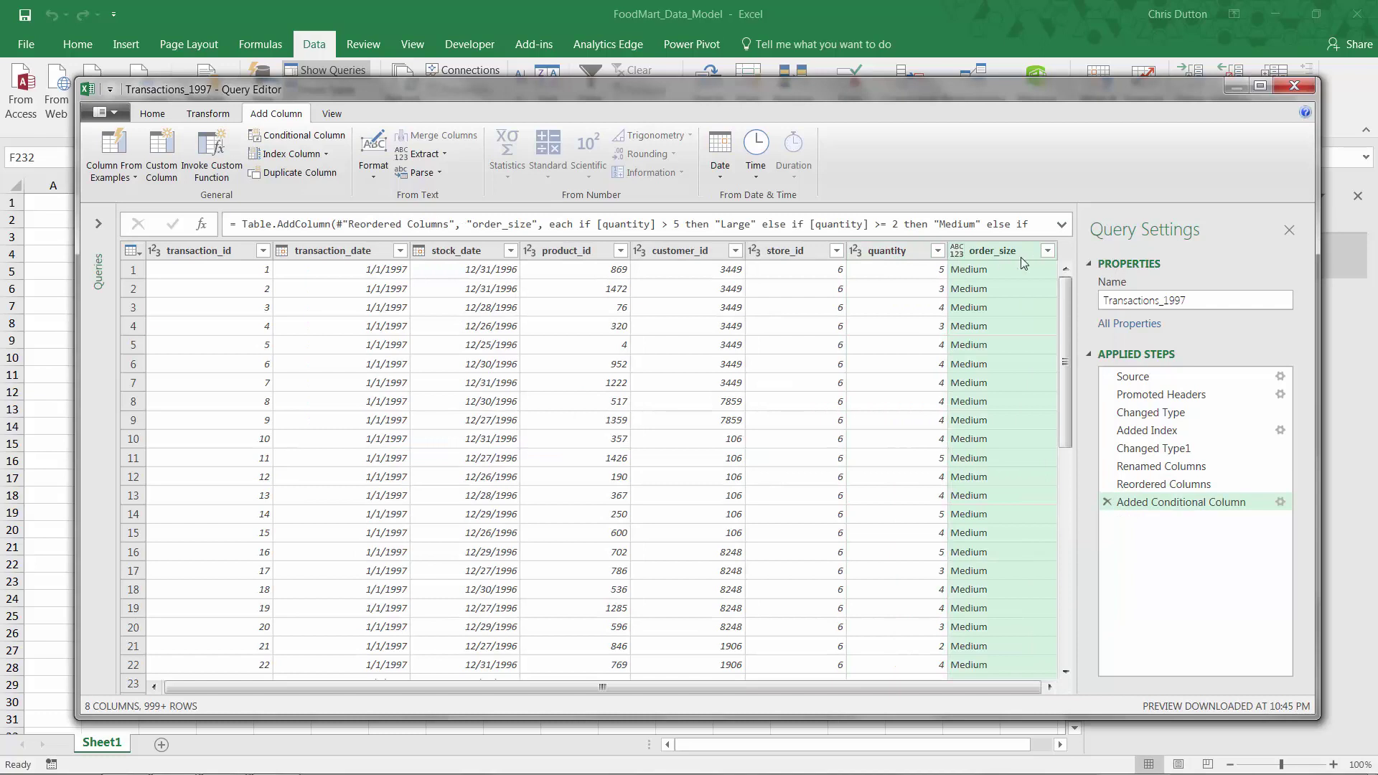
Load the complete list of order_size filter values and apply the filter with all values selected.
click(1048, 250)
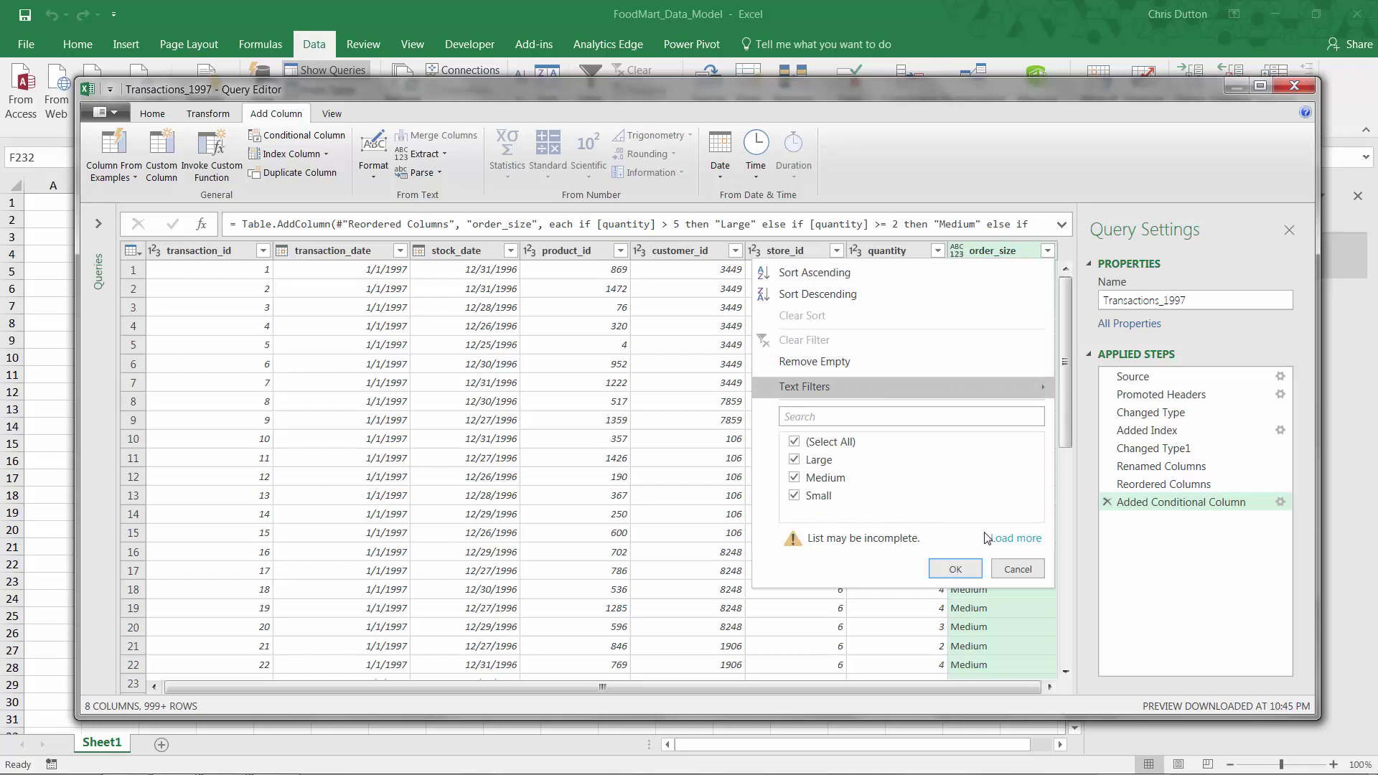
click(1015, 538)
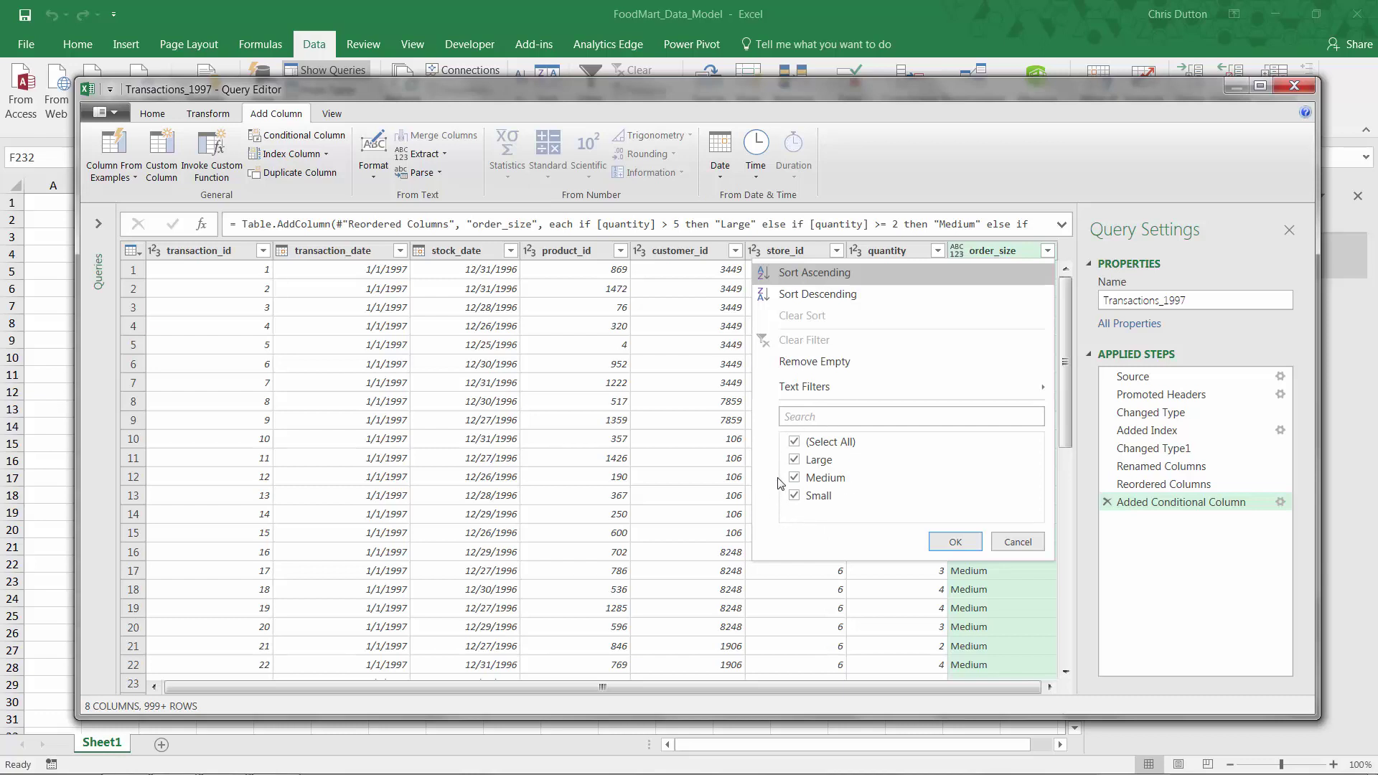
click(955, 542)
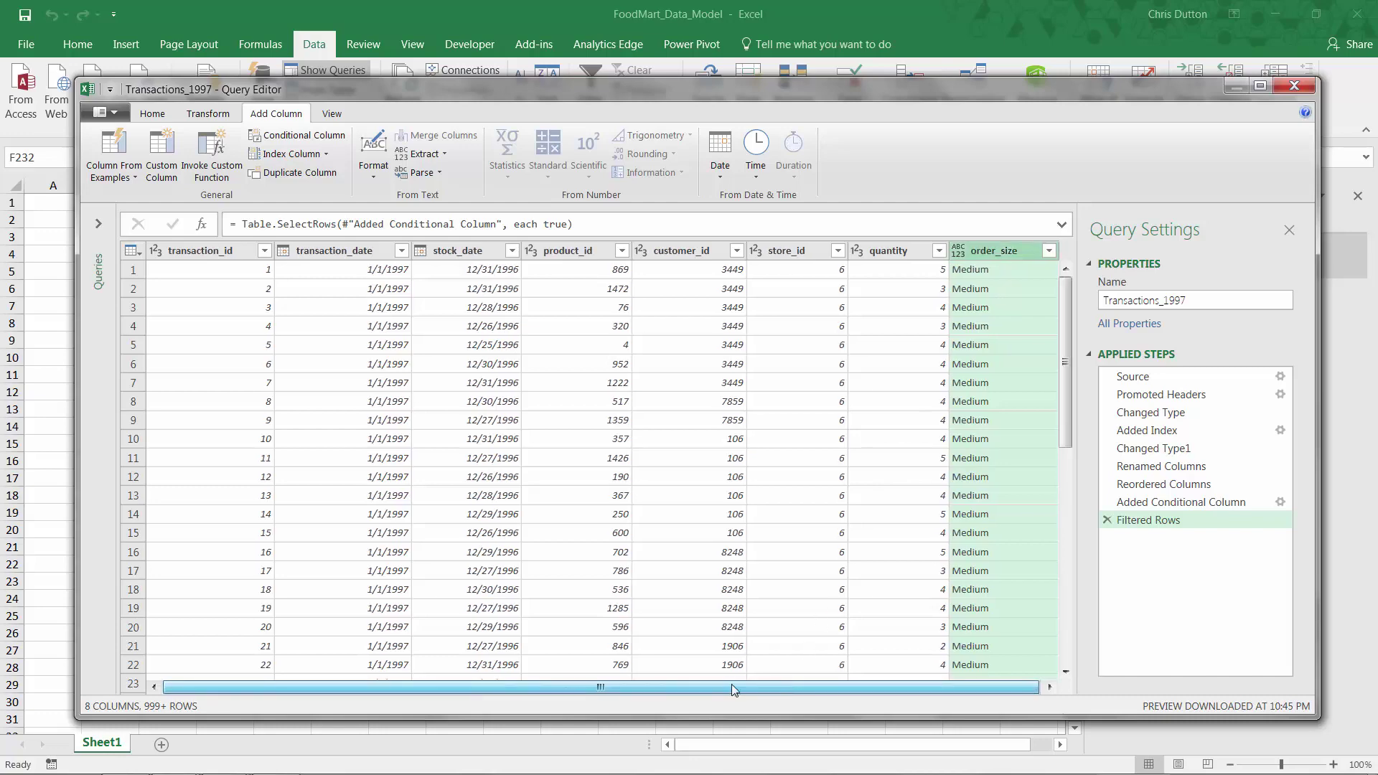
Close the query and load it as a connection only, adding its data to the Data Model.
click(119, 112)
click(239, 180)
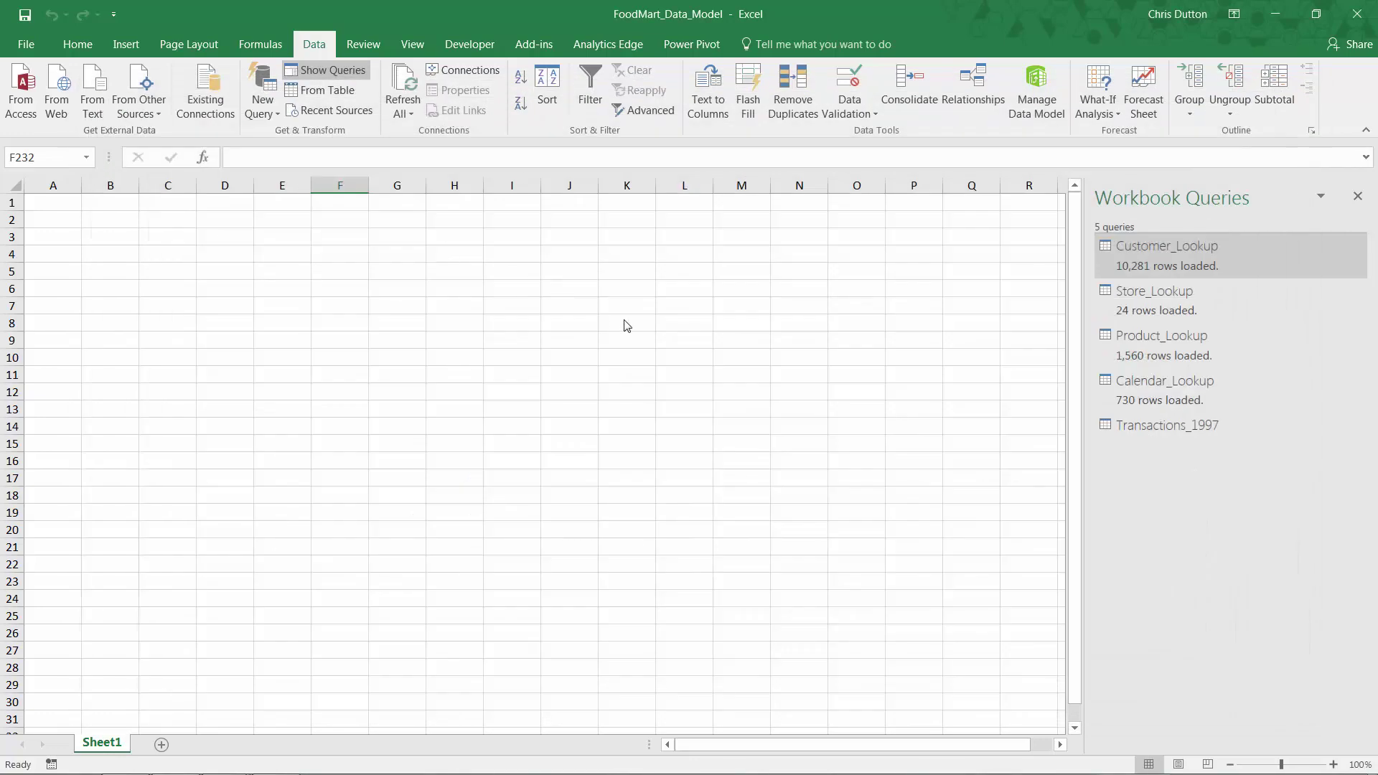
click(590, 339)
click(541, 477)
click(746, 518)
Open the data model in Power Pivot, inspect the Transactions_1997 table, and return to the workbook.
click(1036, 93)
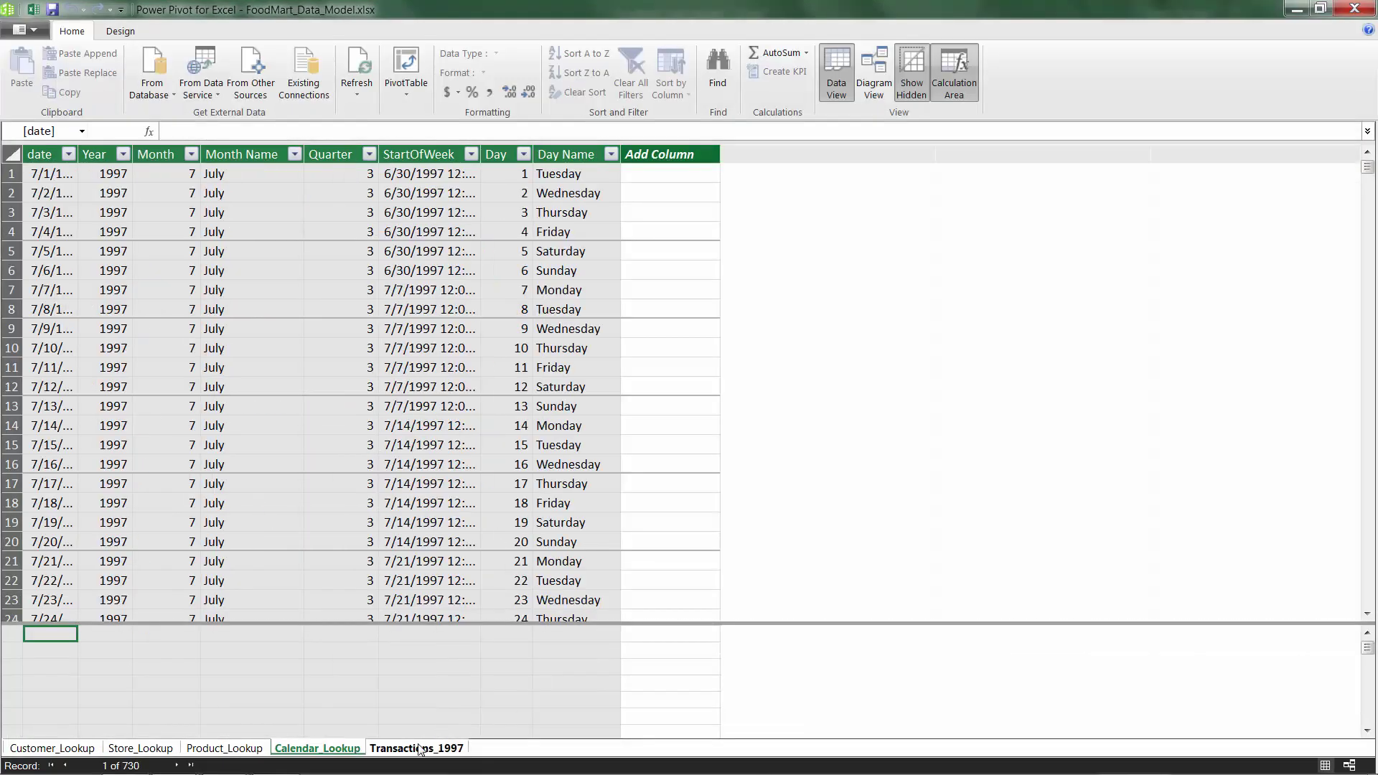
click(417, 748)
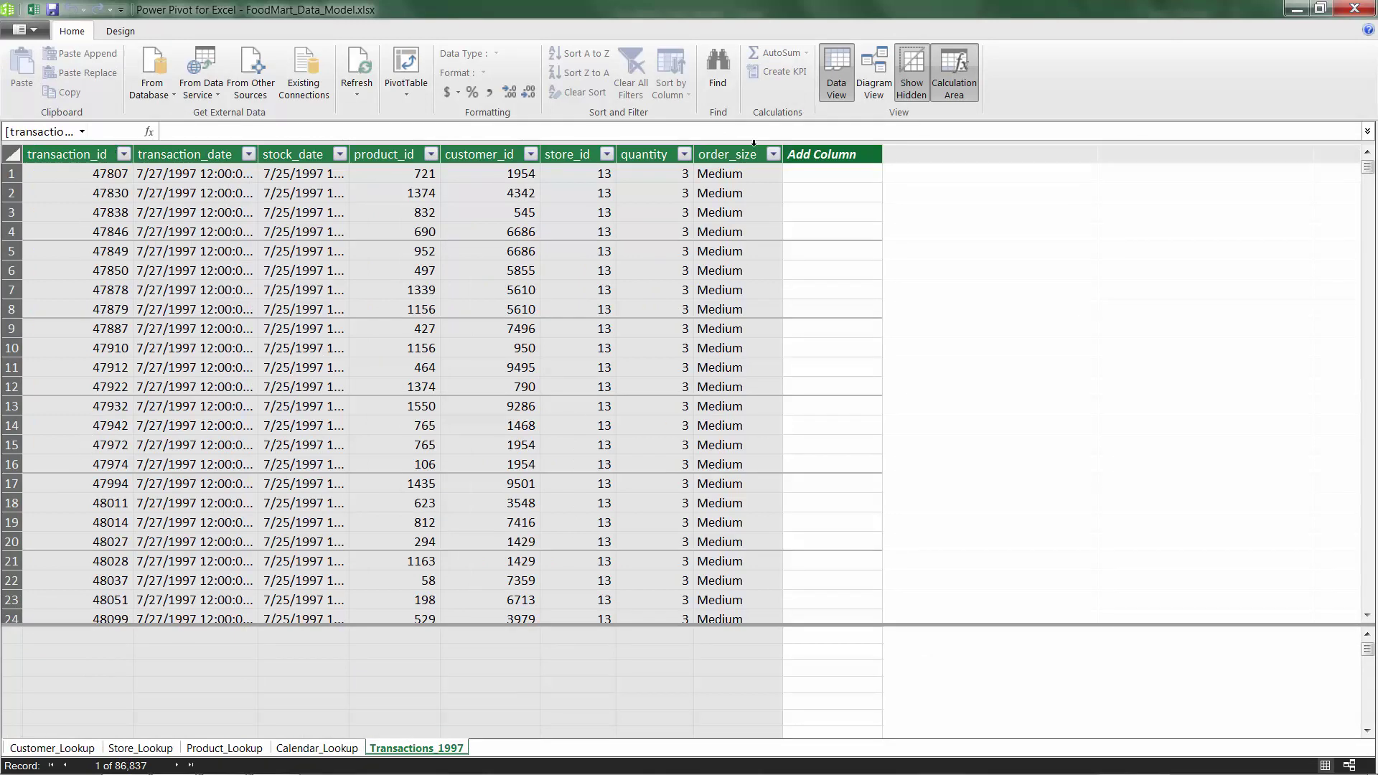
click(1354, 9)
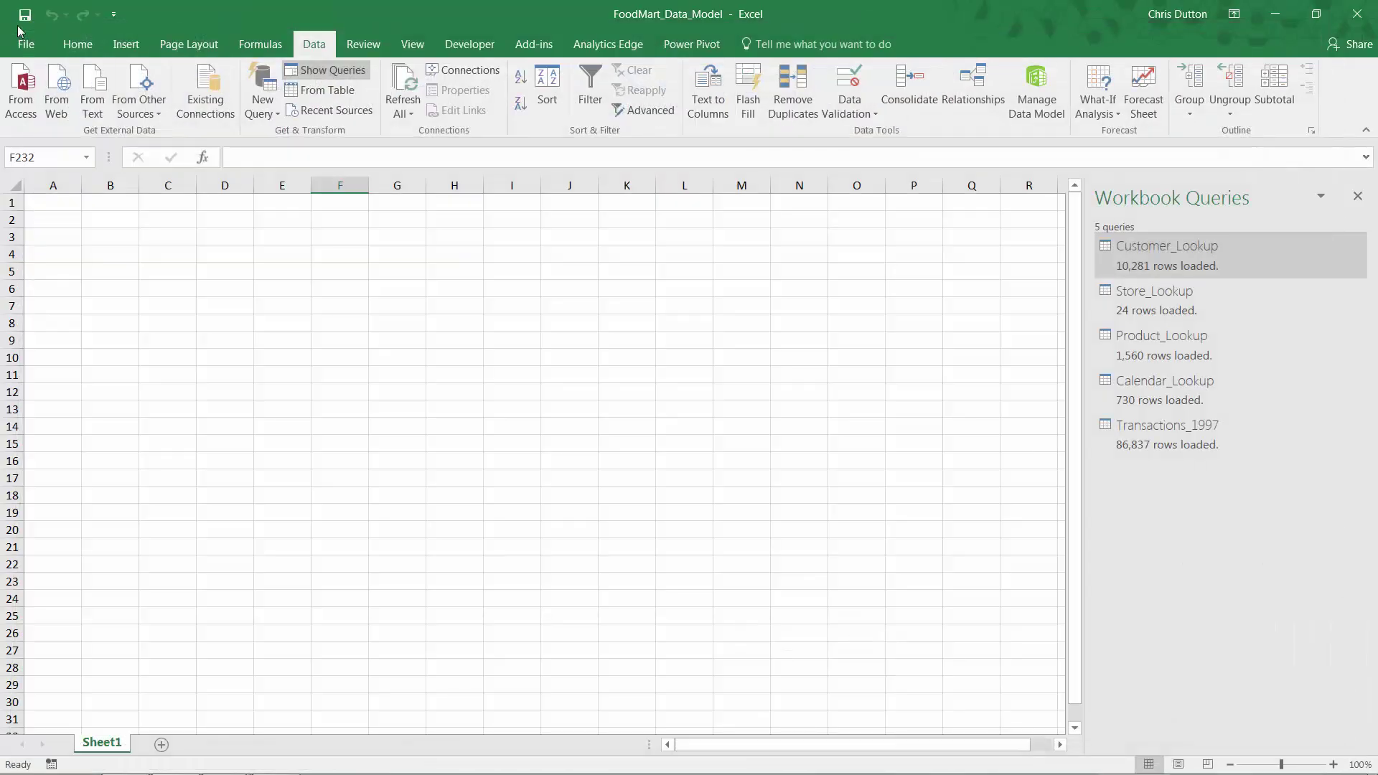